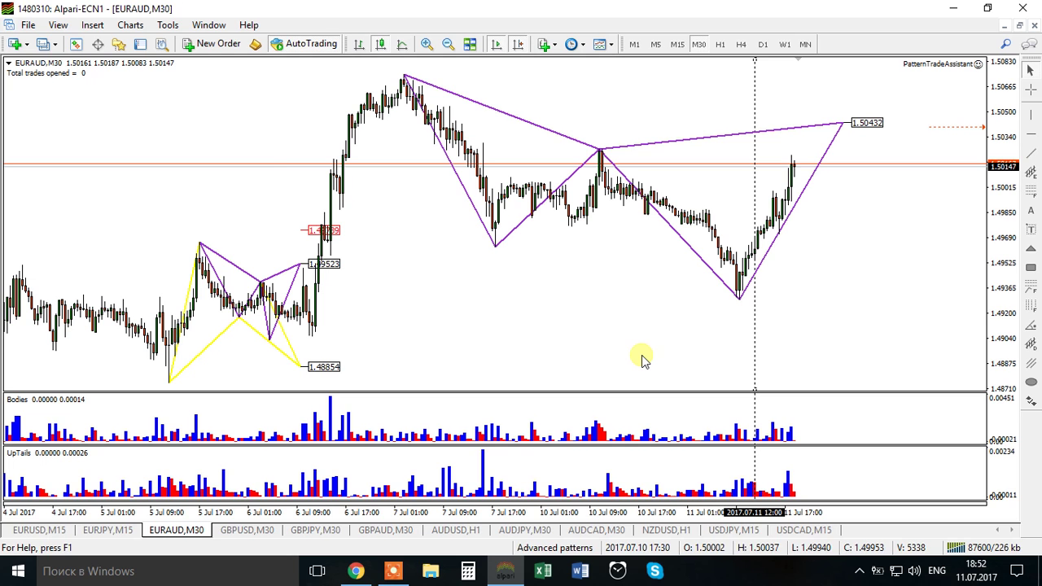
- Show the Navigator, open the terminal's data folder, and look inside the MQL4 Experts folder
left_click(118, 44)
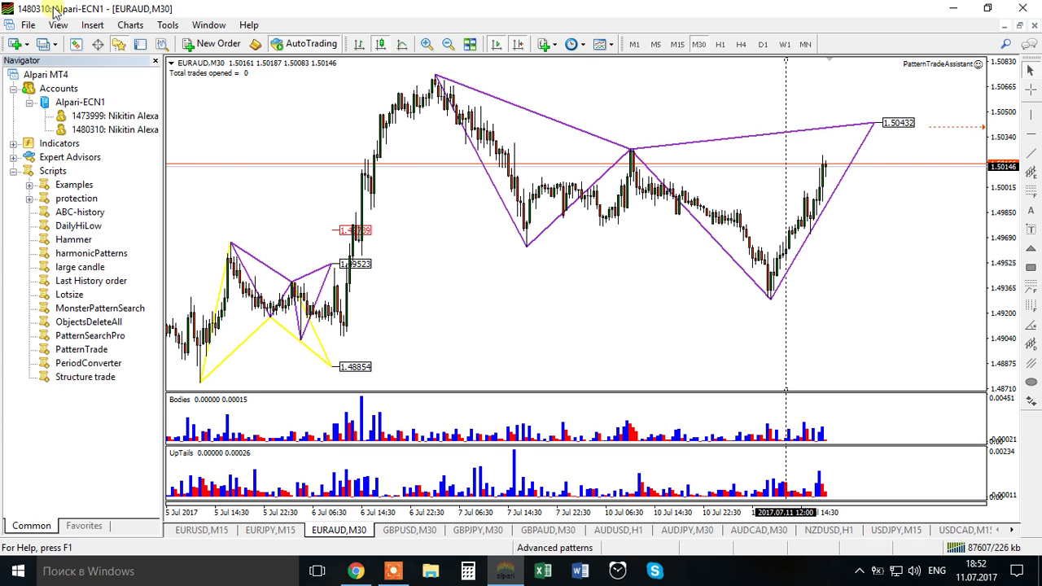
left_click(27, 26)
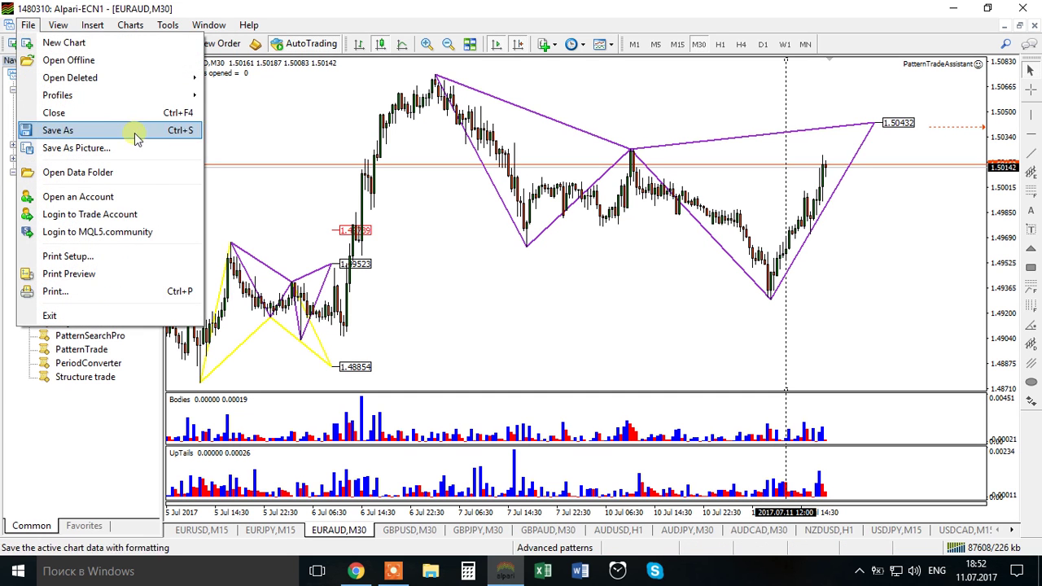
left_click(93, 172)
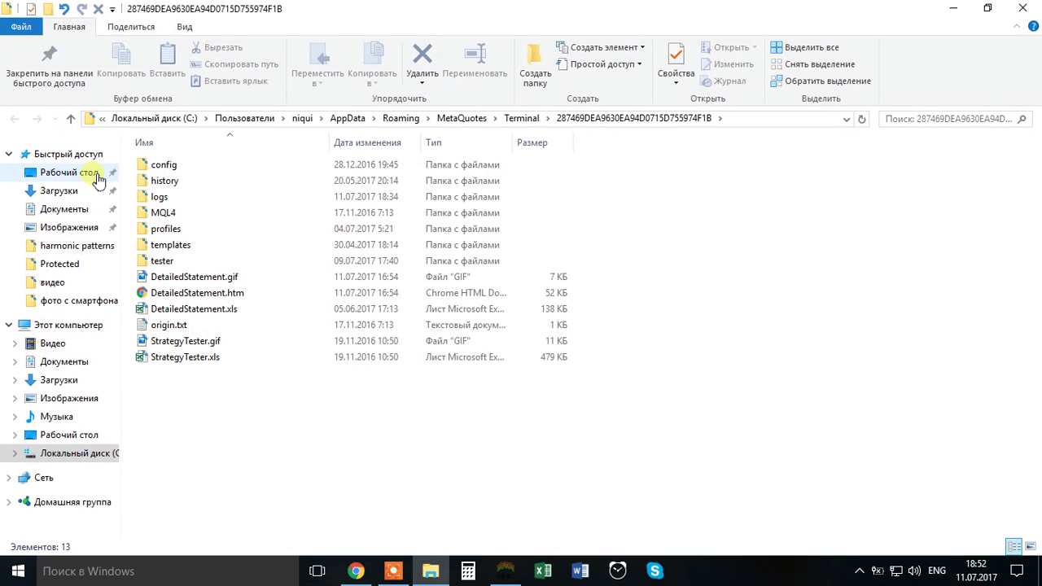
double_click(164, 215)
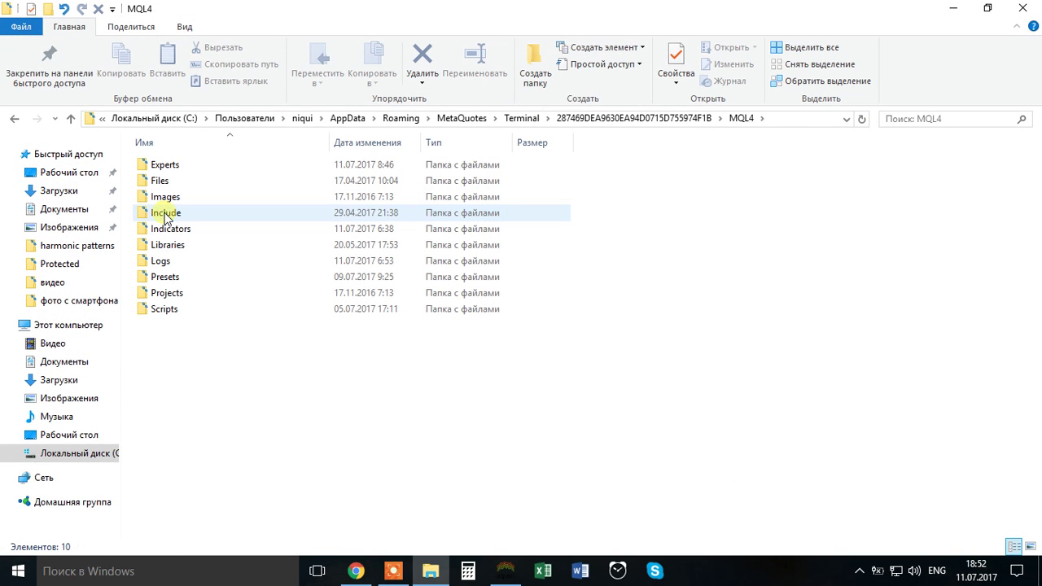
double_click(165, 167)
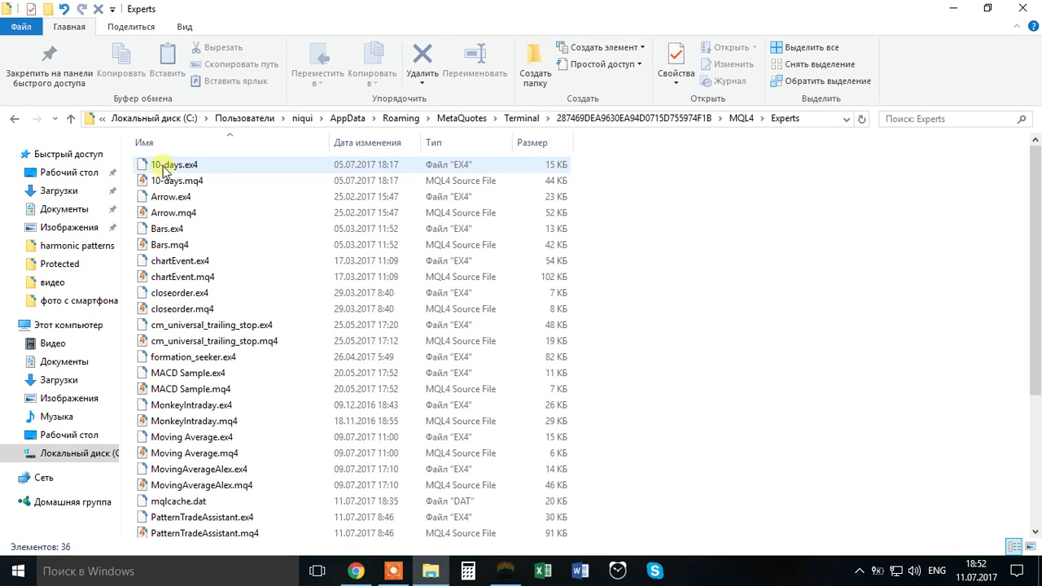
left_click(1022, 8)
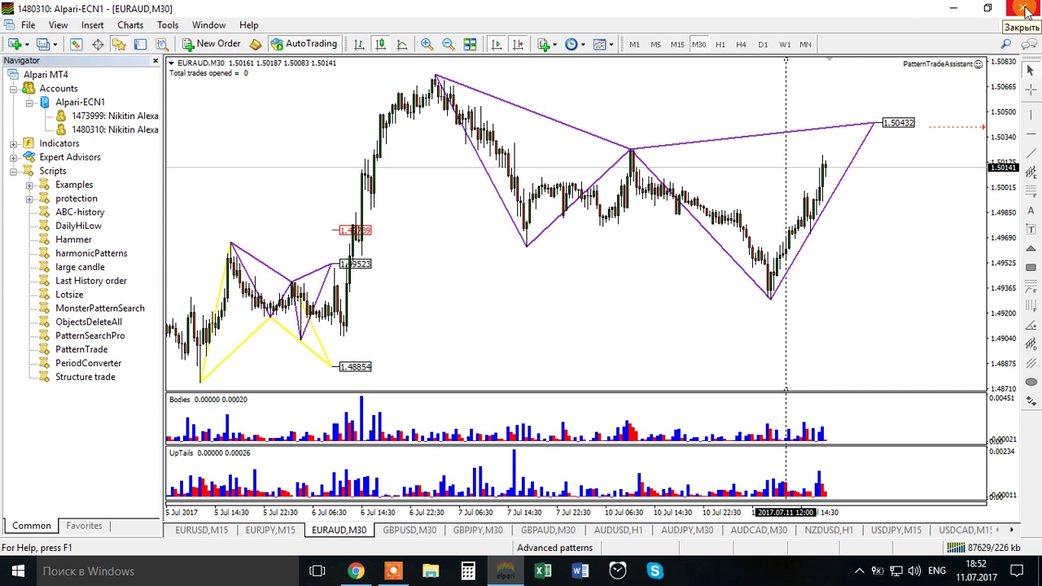
- Collapse the Scripts group in the Navigator and expand the Expert Advisors group
left_click(801, 173)
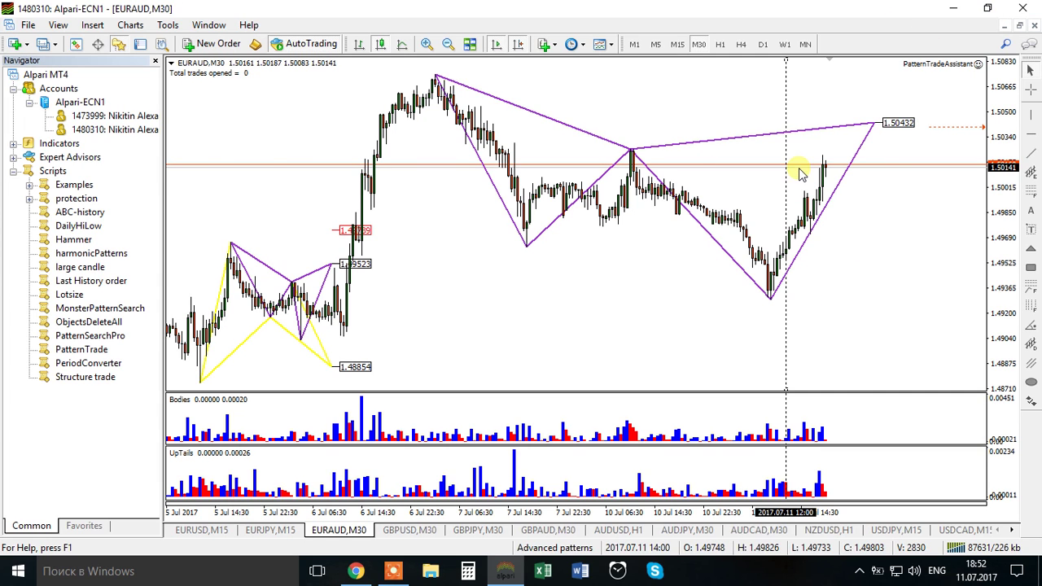
left_click(14, 169)
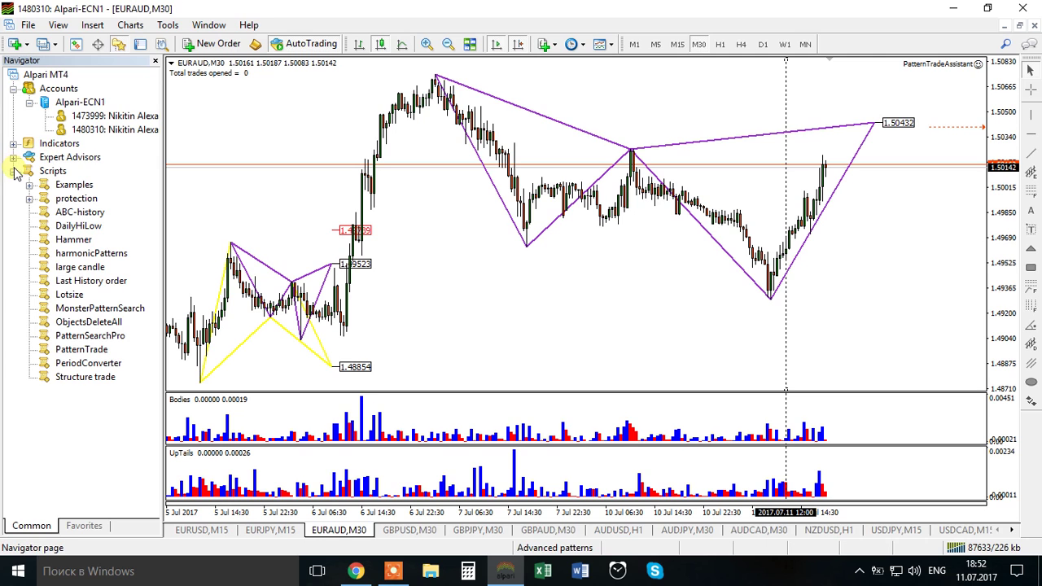
left_click(14, 171)
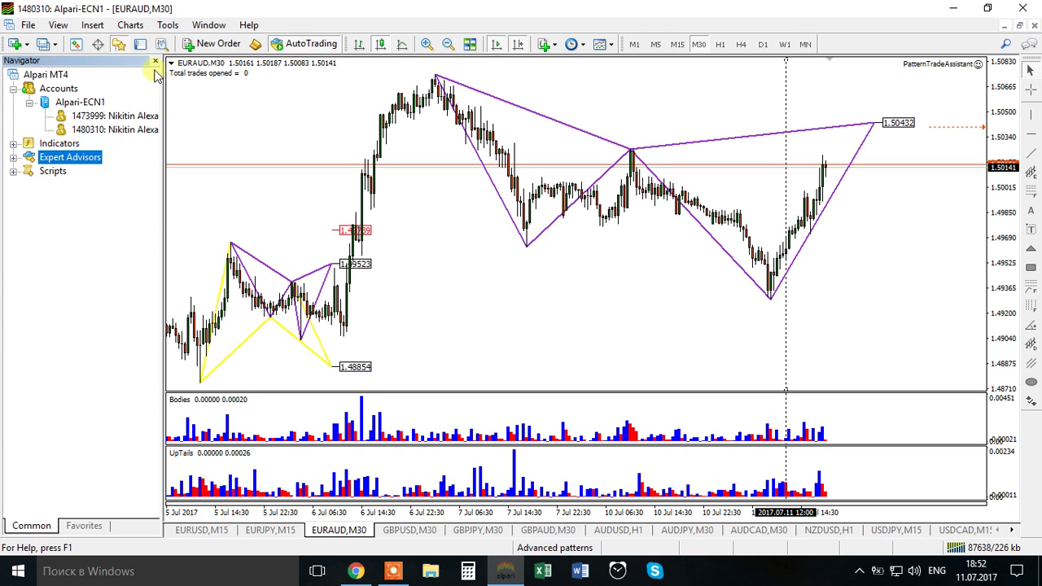
left_click(122, 46)
left_click(121, 47)
left_click(13, 158)
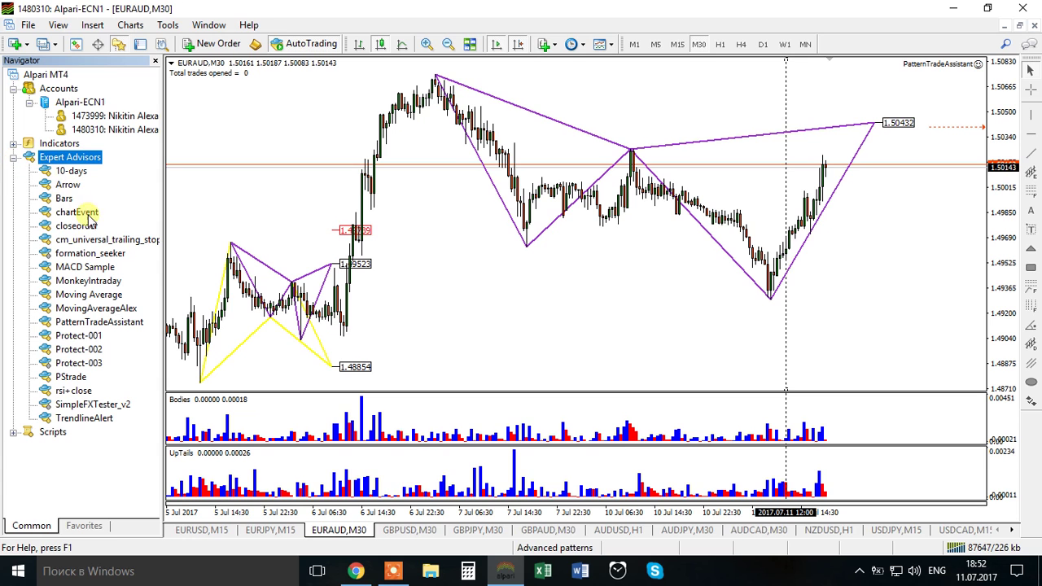
- Try to launch PatternTradeAssistant on the EURAUD,M30 chart, decline replacing the running copy, and close the Navigator
double_click(105, 323)
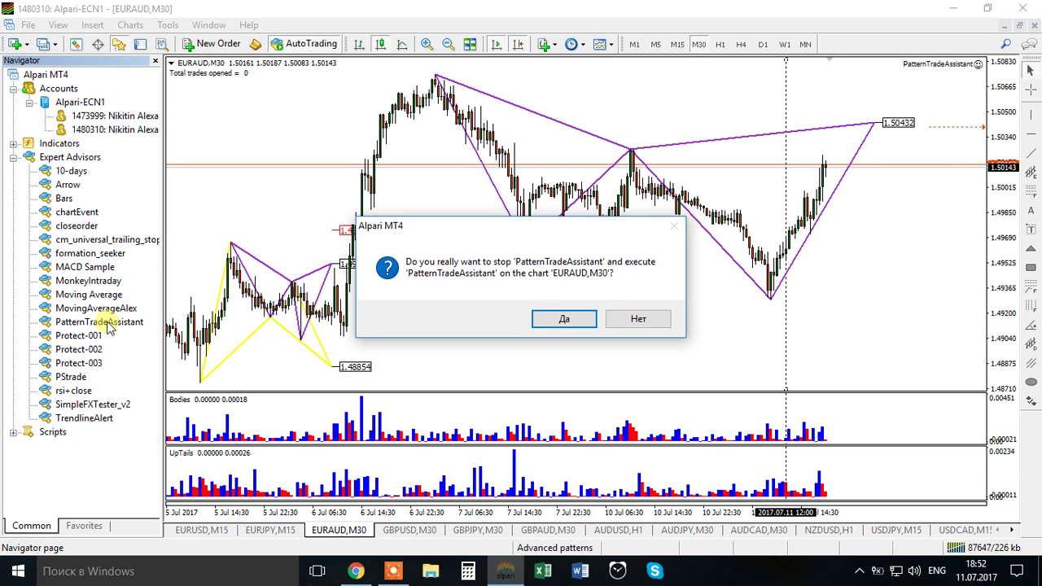
left_click(639, 319)
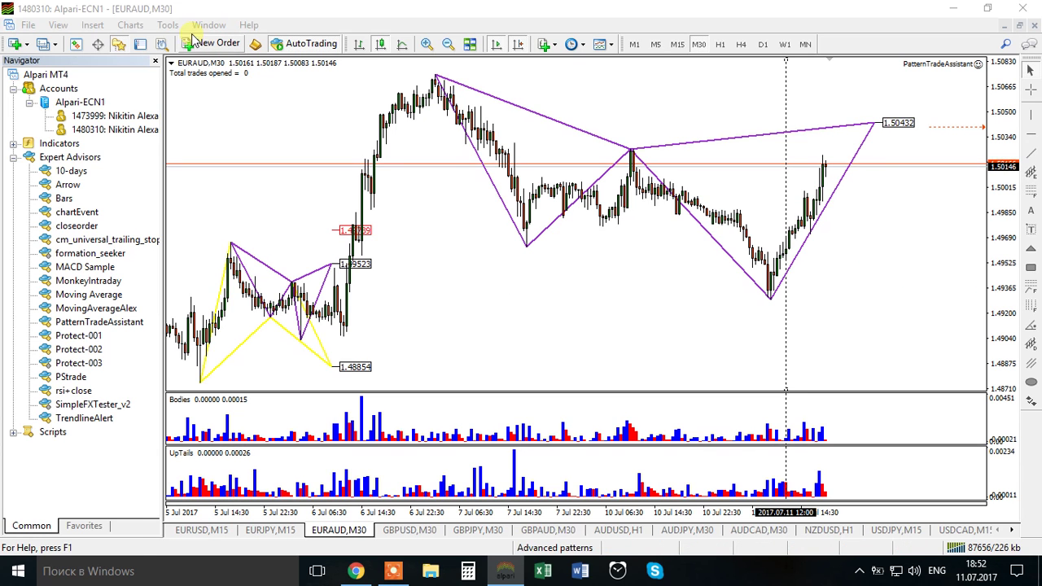
left_click(156, 61)
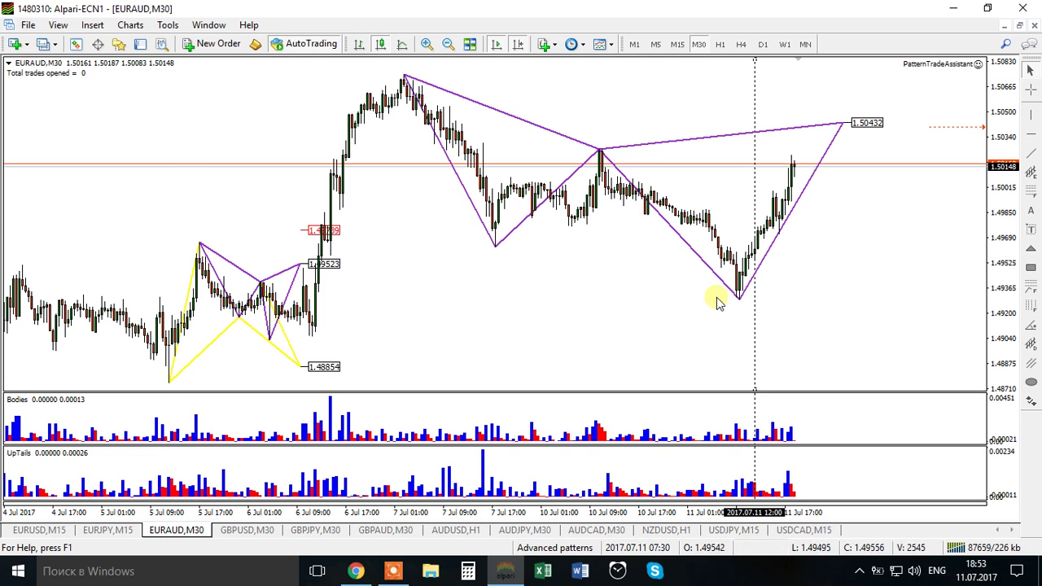
- Open the inputs of the PatternTradeAssistant expert attached to the chart and shrink its dialog in width and height
left_click(977, 63)
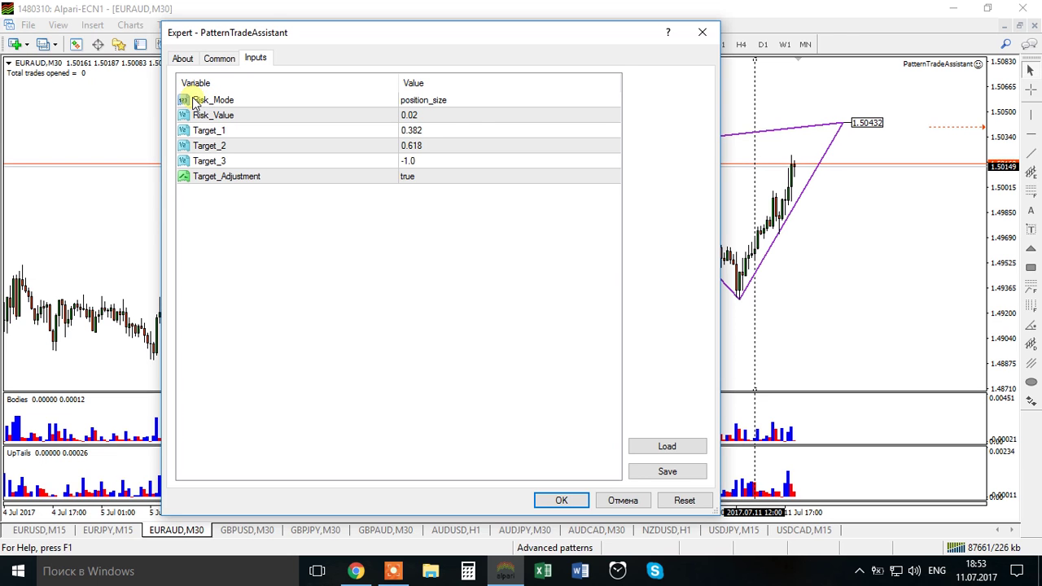
left_click_drag(728, 156, 661, 155)
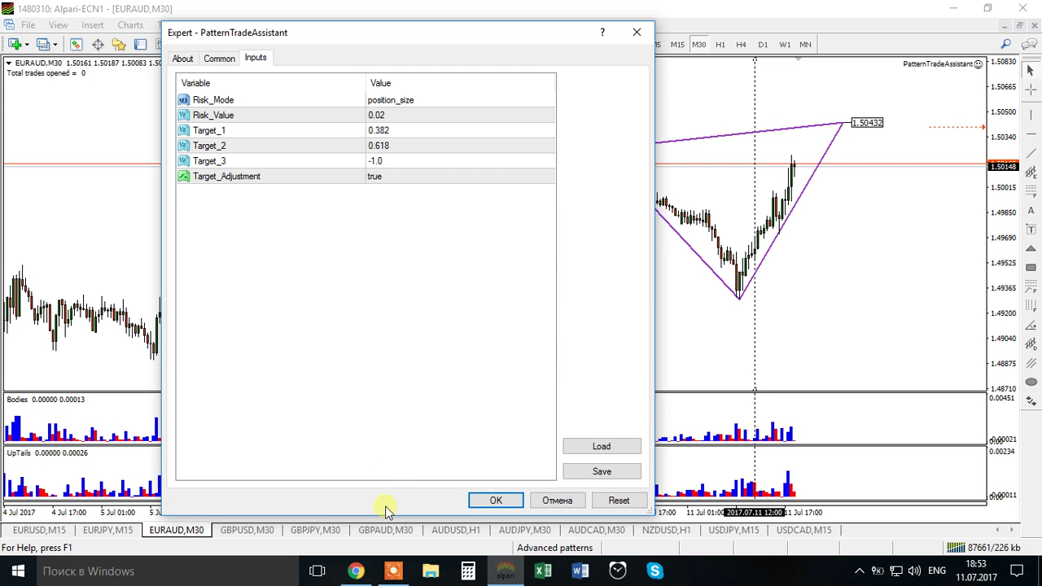
left_click_drag(397, 518, 399, 345)
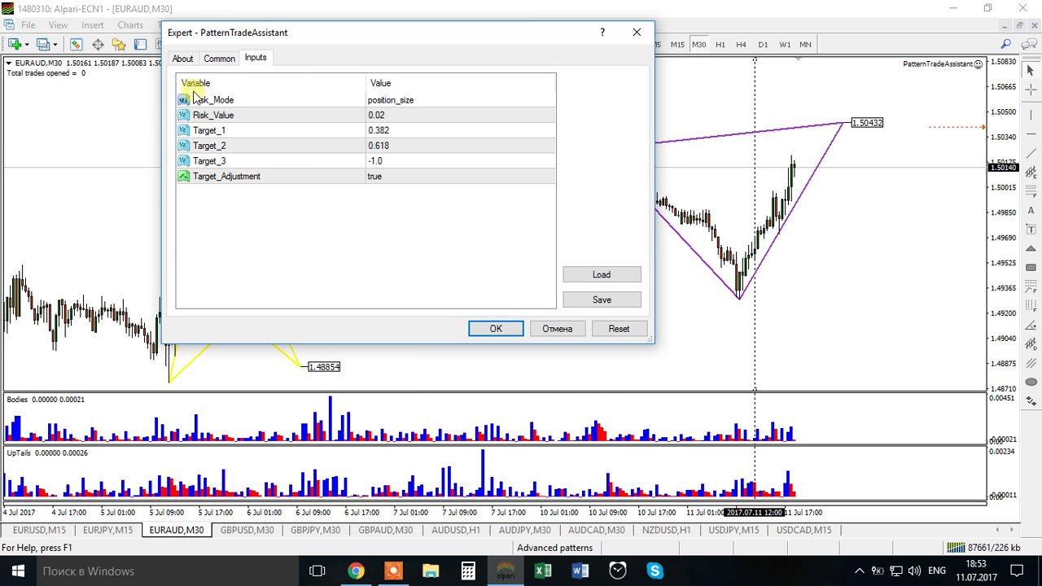
- Review the Risk_Mode options and set Risk_Mode to percent
double_click(428, 100)
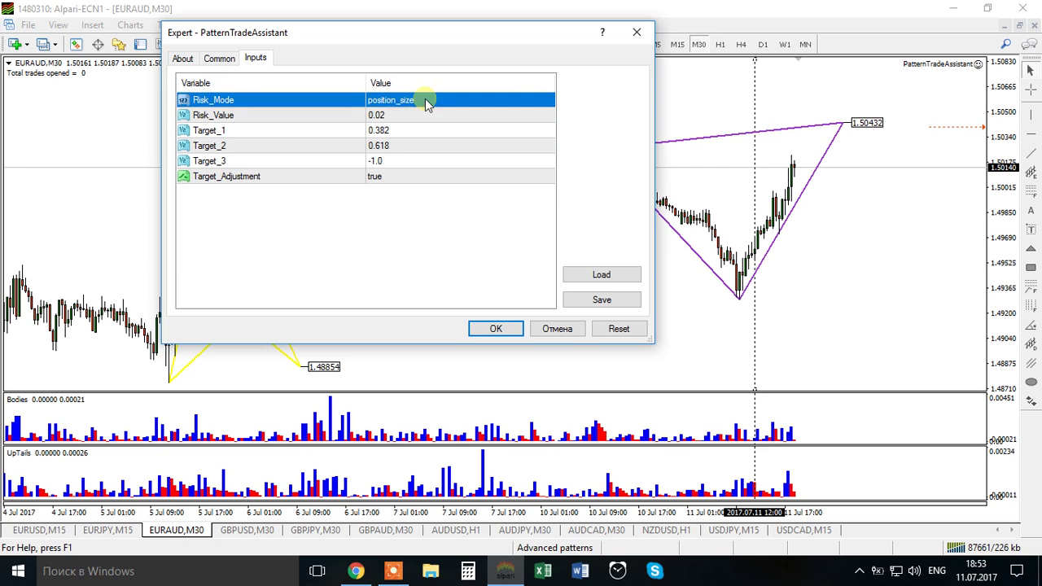
left_click(548, 101)
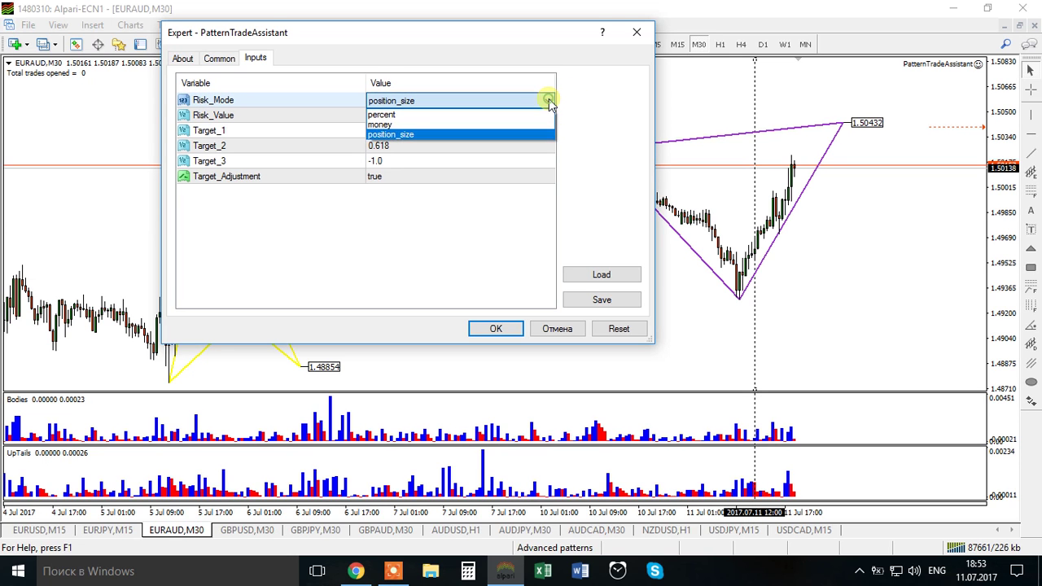
left_click(424, 136)
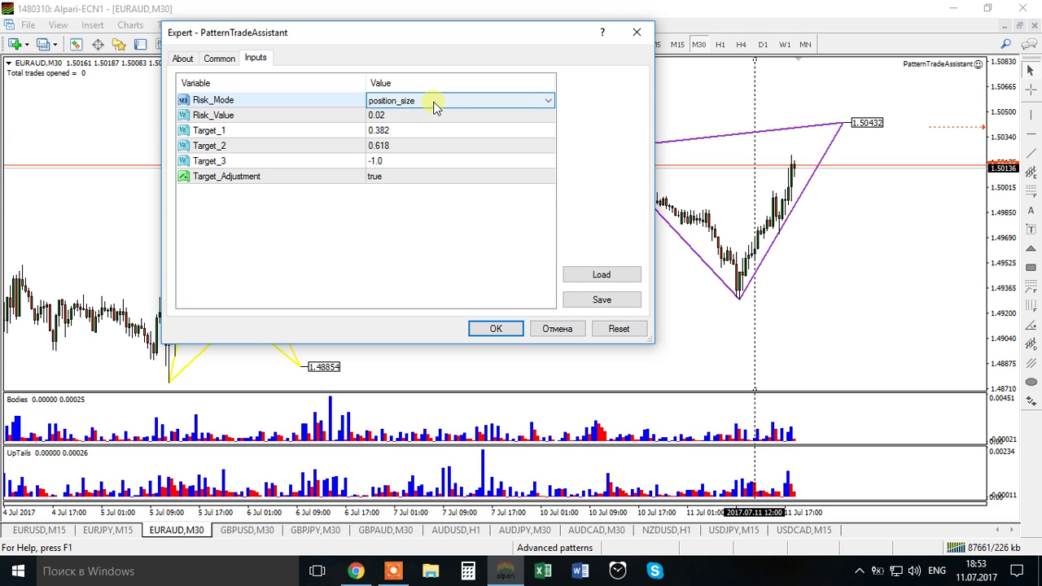
left_click(549, 101)
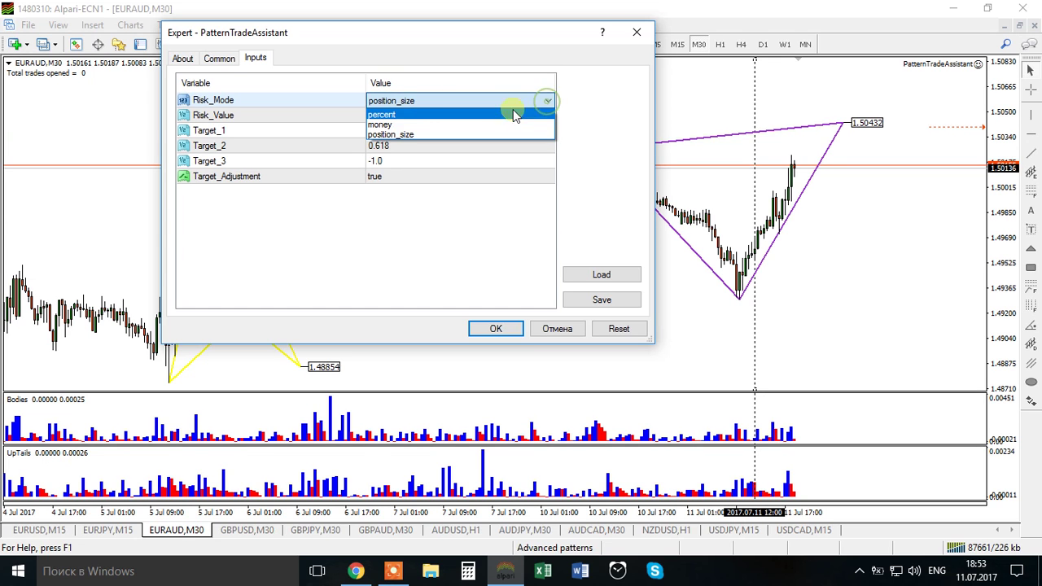
left_click(422, 115)
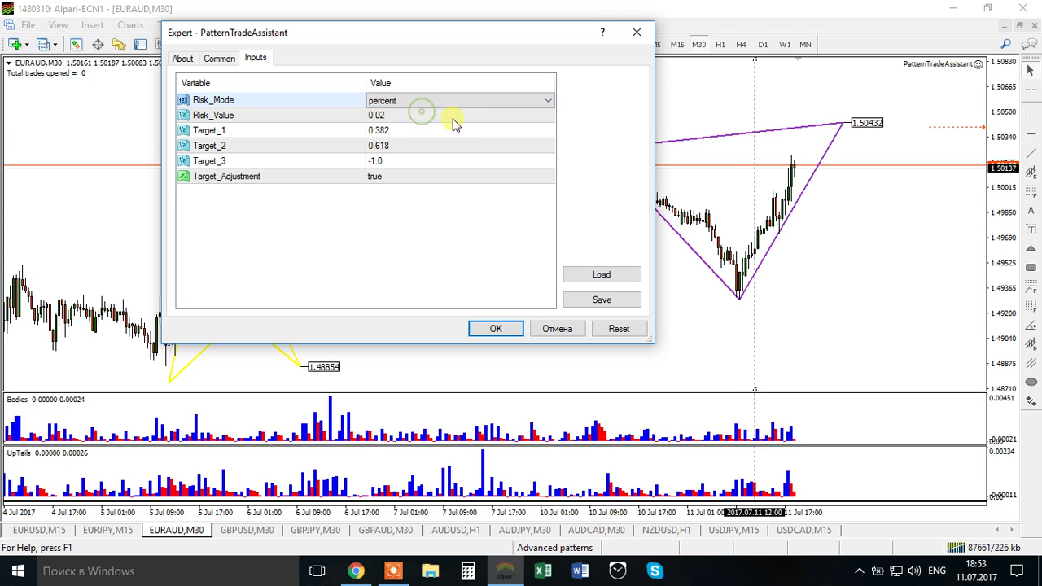
left_click(382, 118)
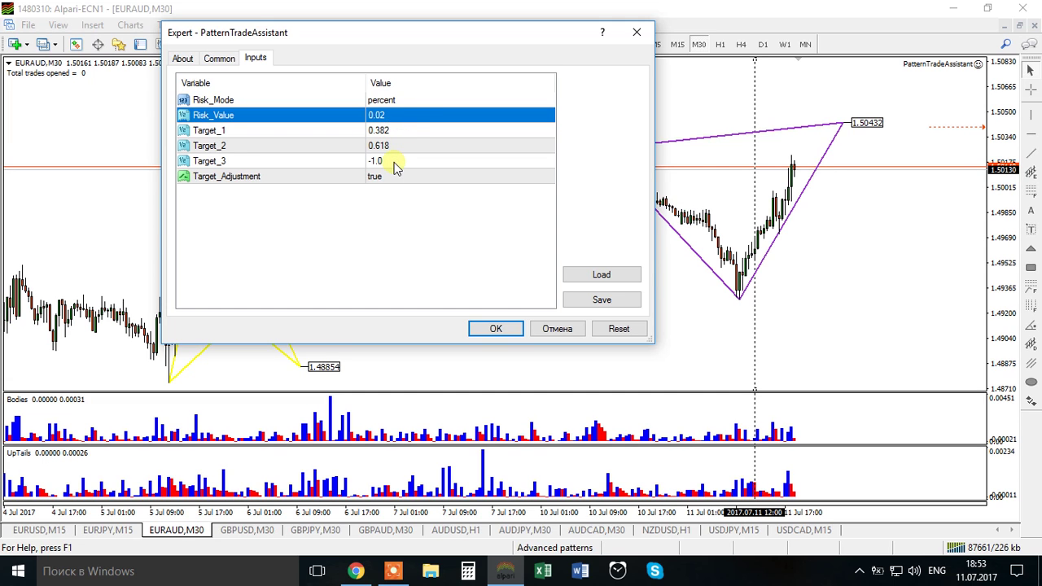
- Set Risk_Mode to money and Risk_Value to 50
left_click(404, 101)
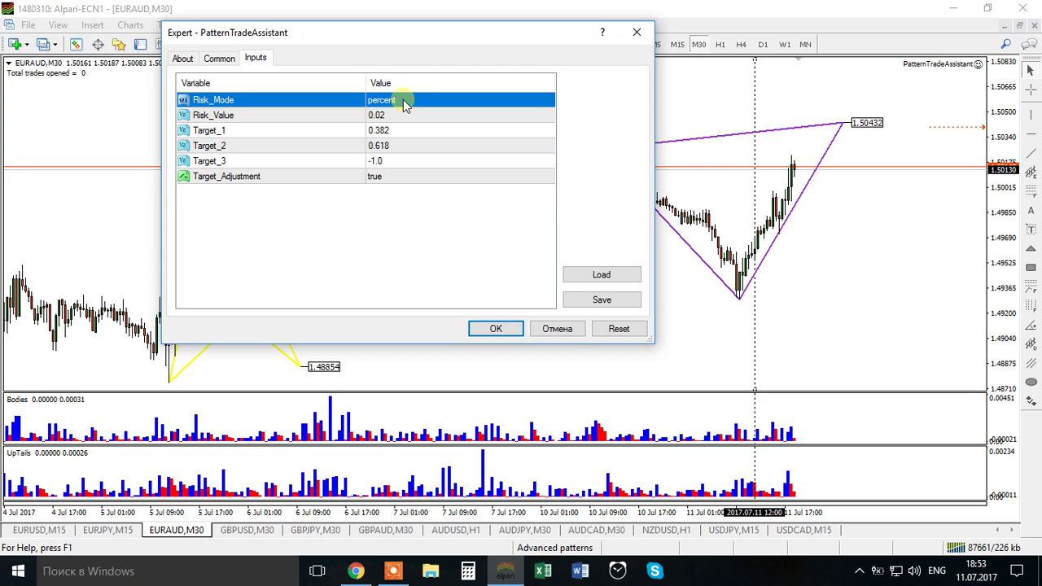
left_click(410, 102)
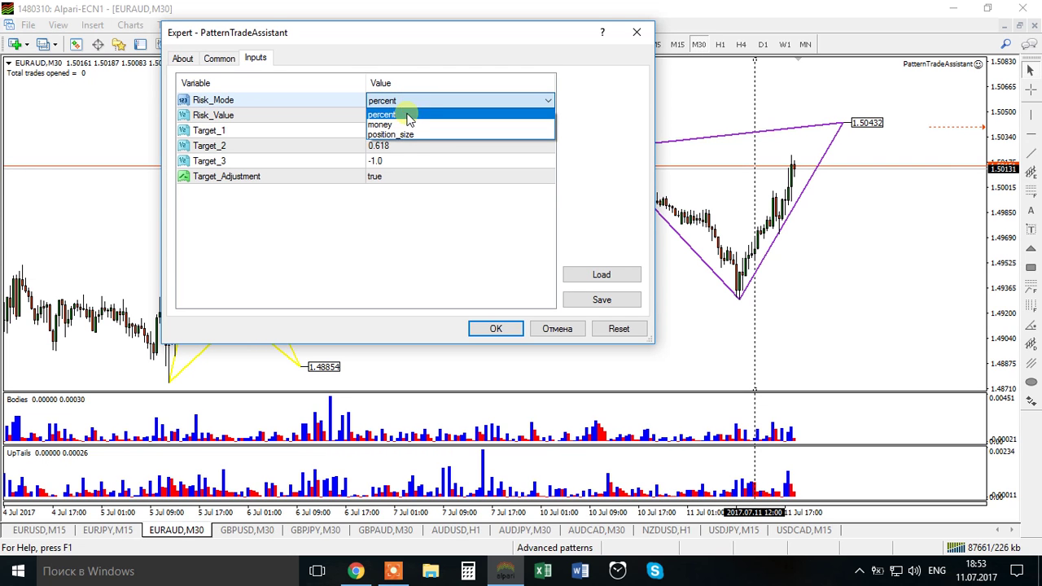
left_click(400, 128)
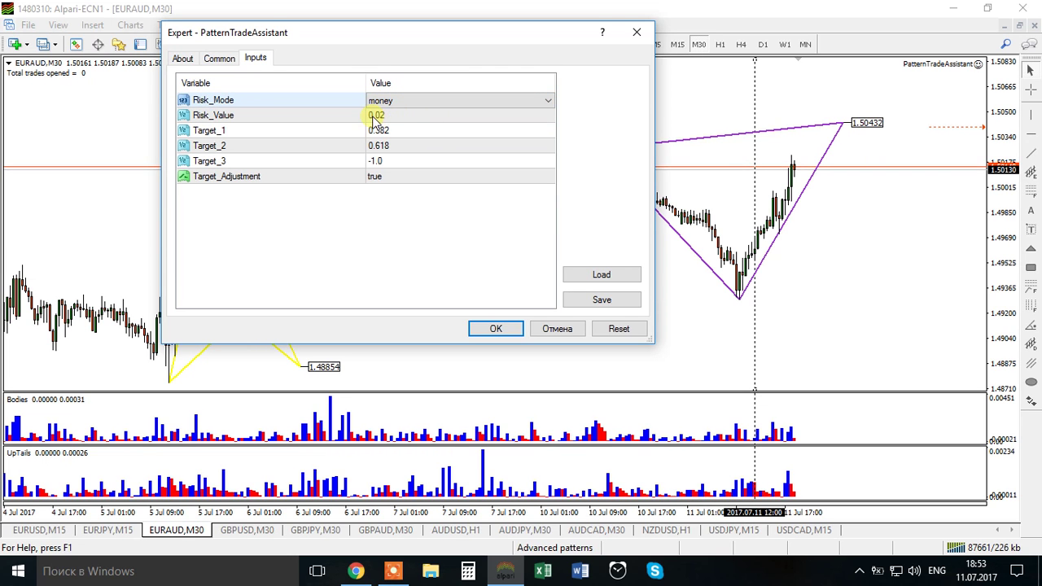
left_click(375, 119)
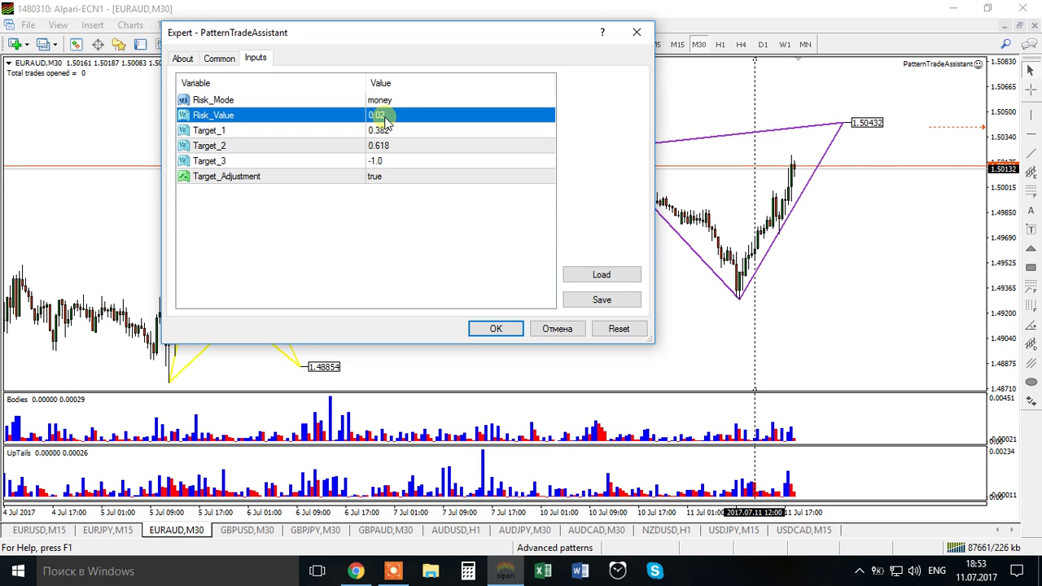
left_click(387, 118)
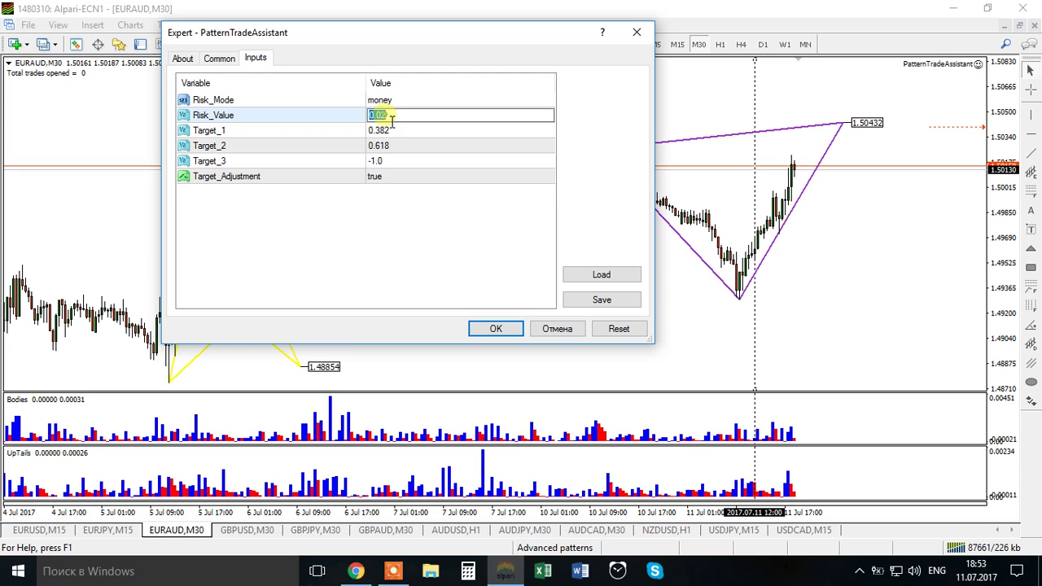
type("50")
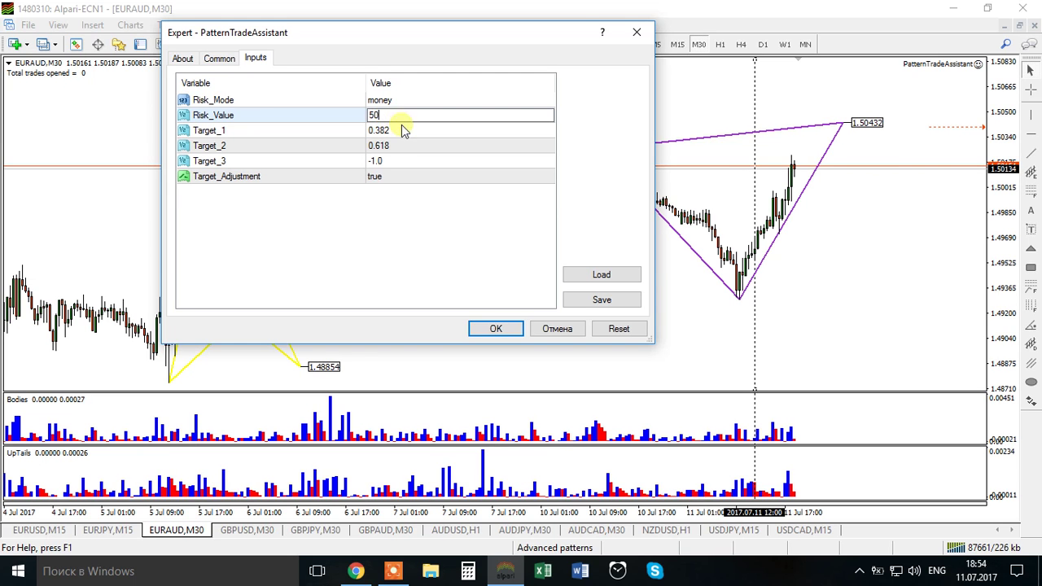
left_click(401, 128)
left_click(388, 117)
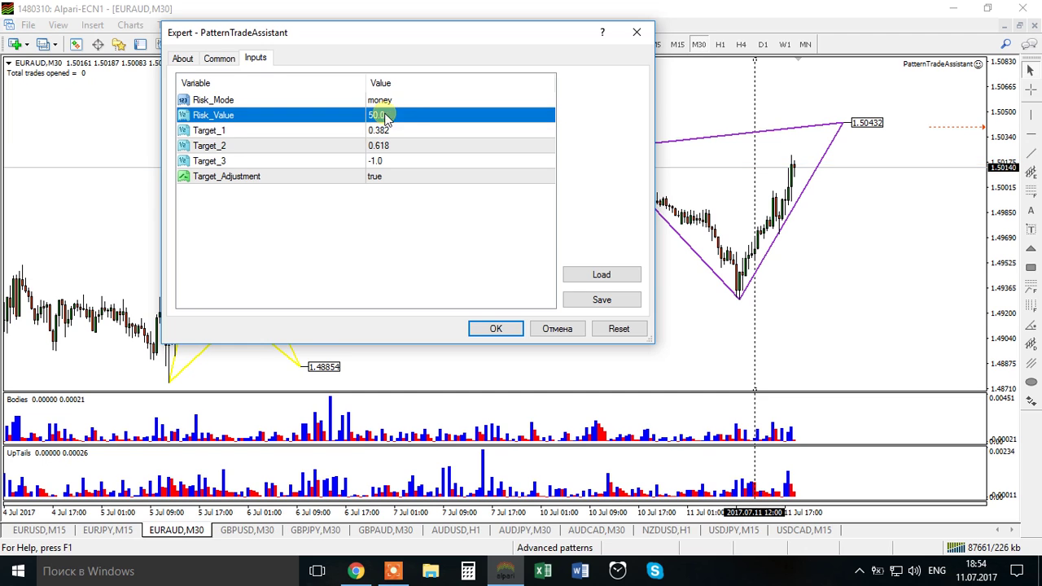
left_click(392, 129)
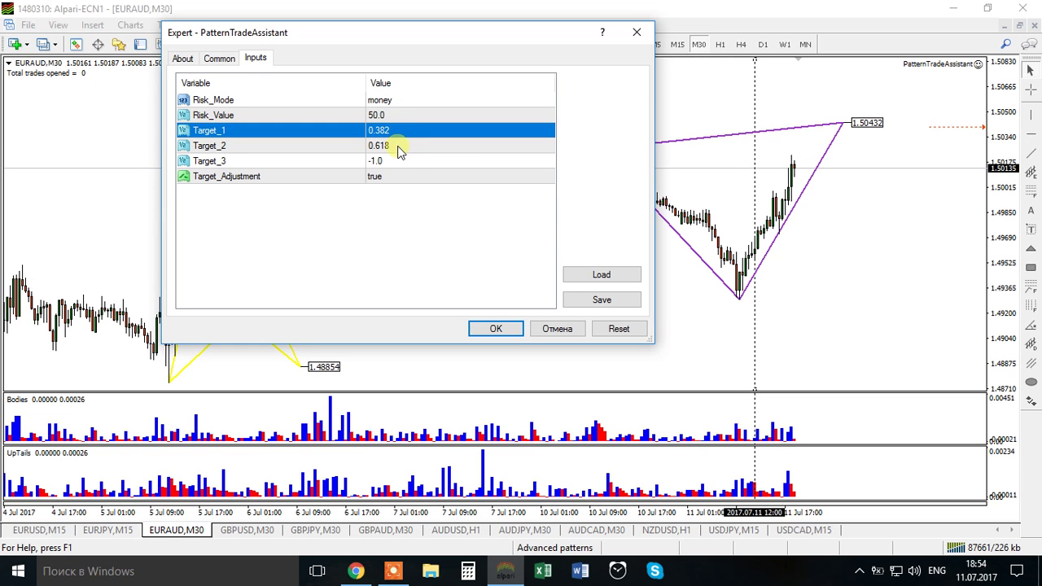
left_click(399, 150)
left_click(394, 160)
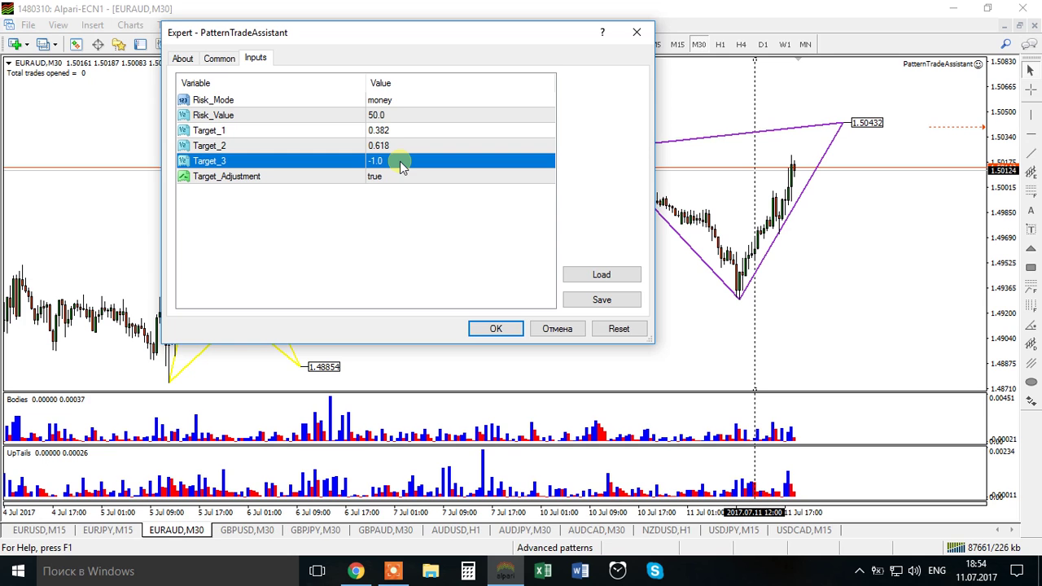
- Set the expert's Risk_Mode to position_size
left_click(401, 114)
left_click(404, 100)
left_click(401, 102)
left_click(400, 133)
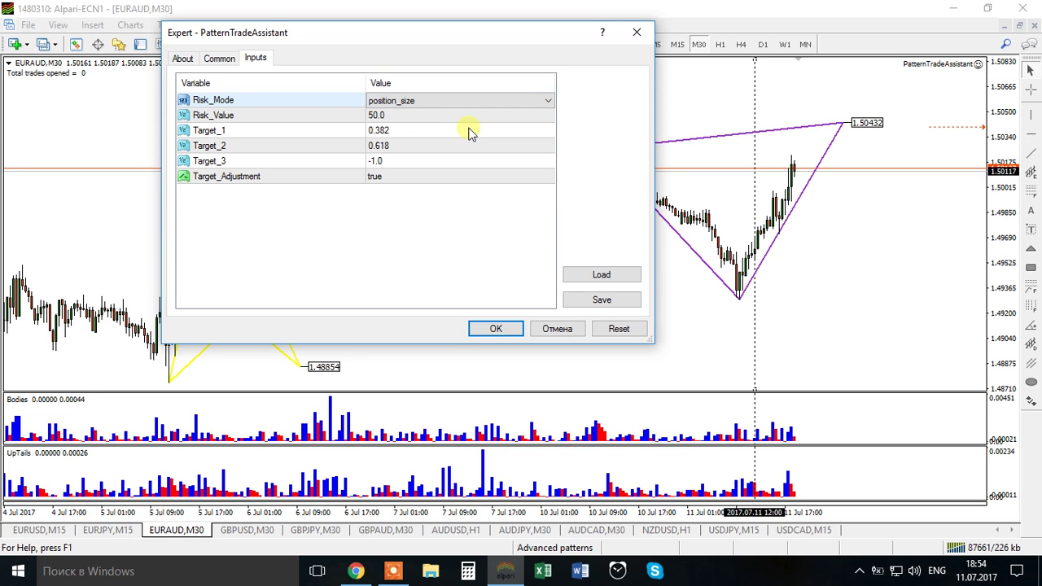
- Set the expert's Risk_Value to 0.02 for the position_size mode
left_click(394, 117)
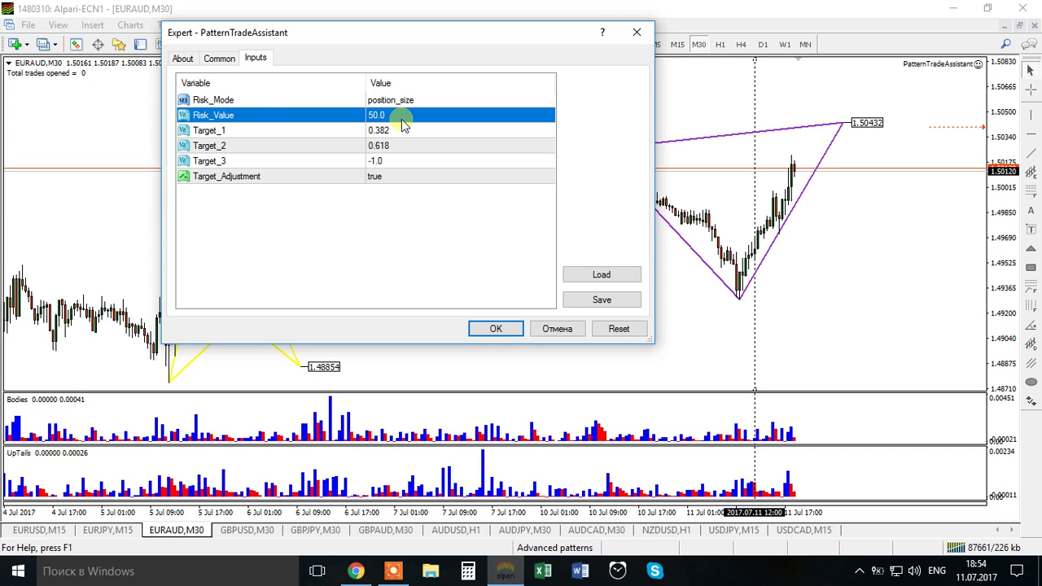
key("Up")
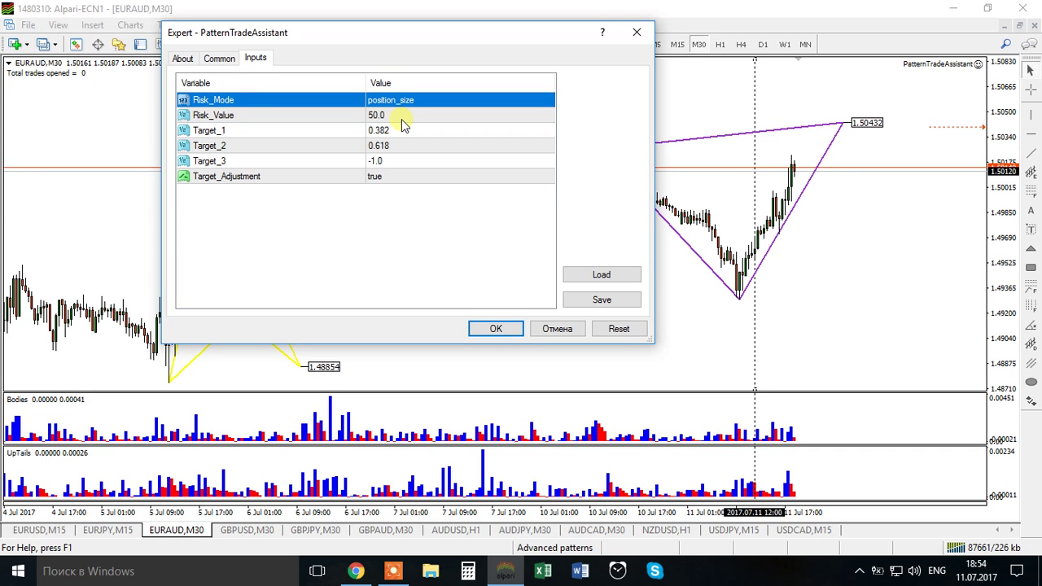
left_click(394, 120)
left_click(383, 115)
type("0")
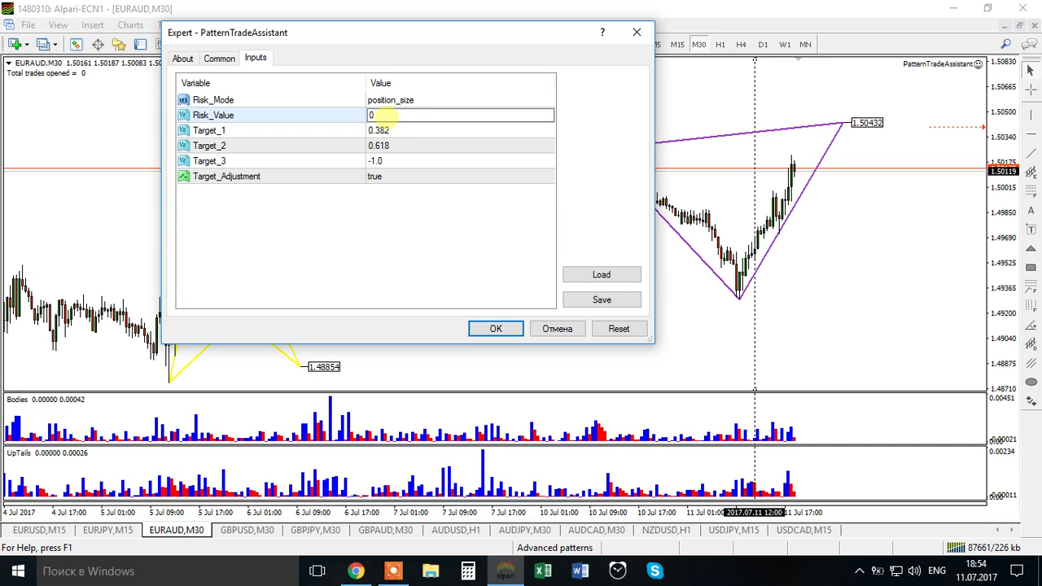
type(".02")
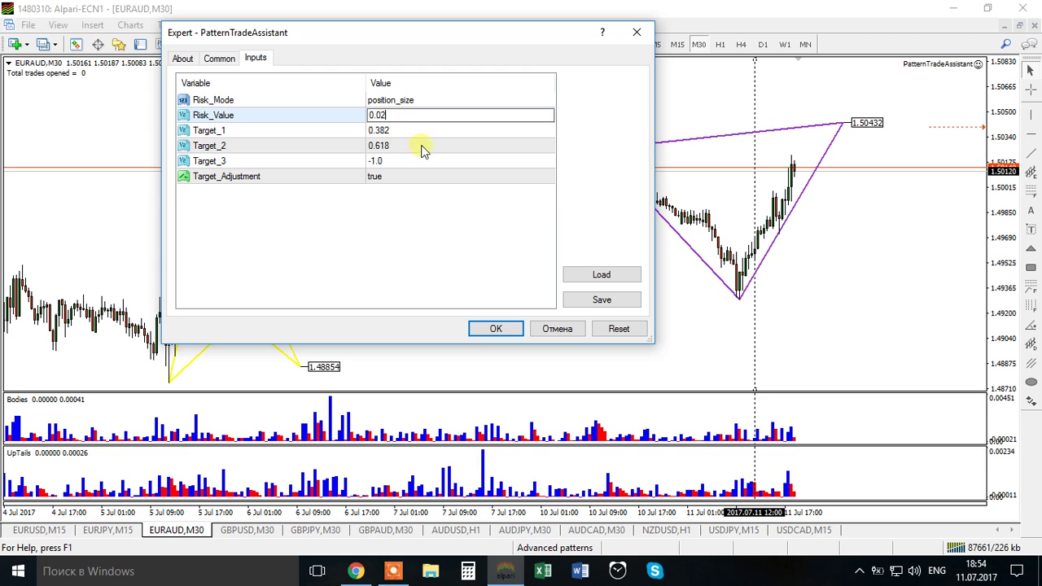
left_click(414, 131)
left_click(397, 118)
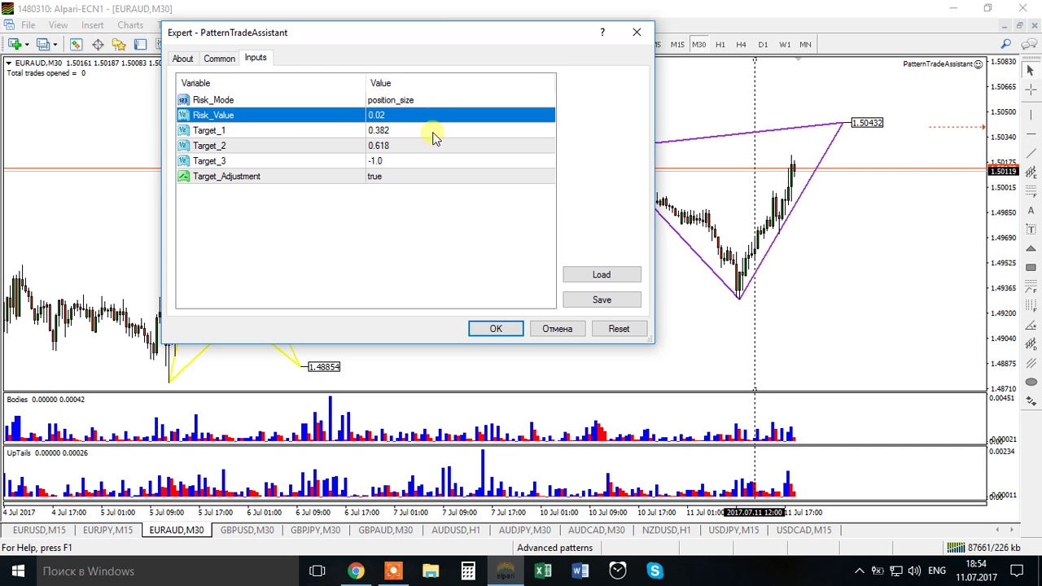
left_click(407, 102)
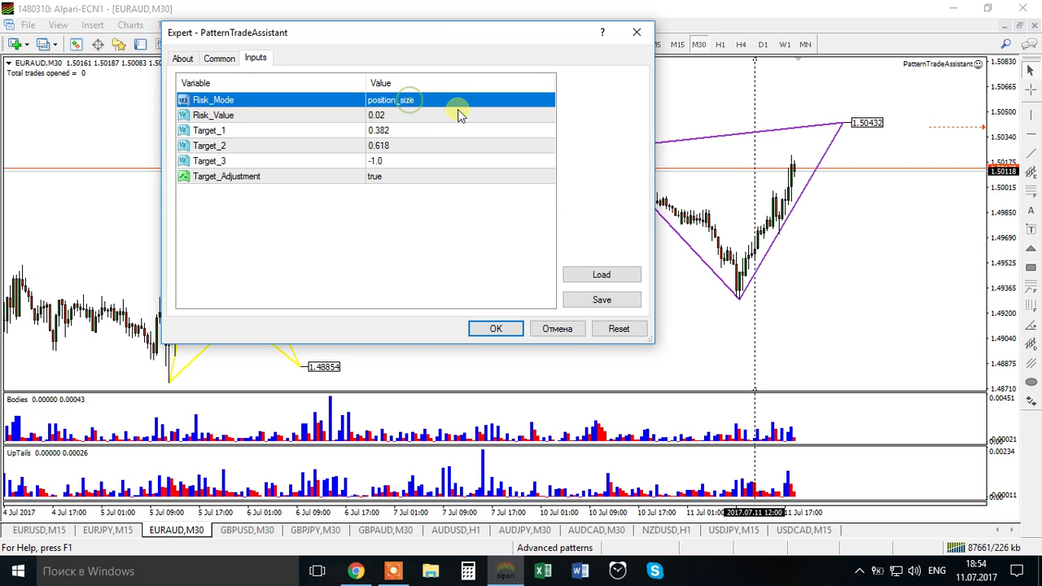
left_click(400, 116)
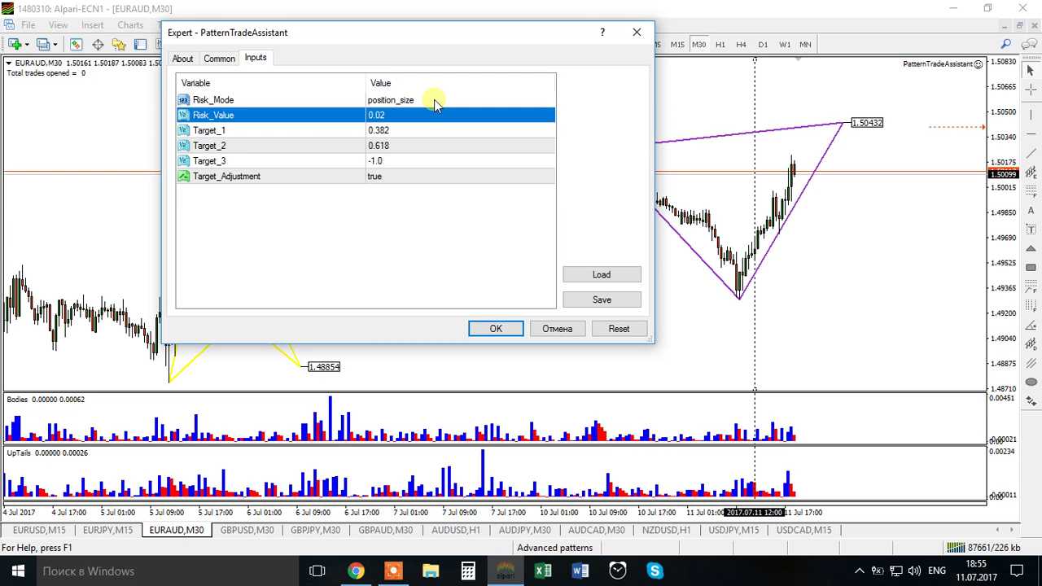
- Examine the Target_1, Target_2 and Target_3 values in the expert's inputs
left_click(398, 133)
left_click(400, 144)
left_click(400, 158)
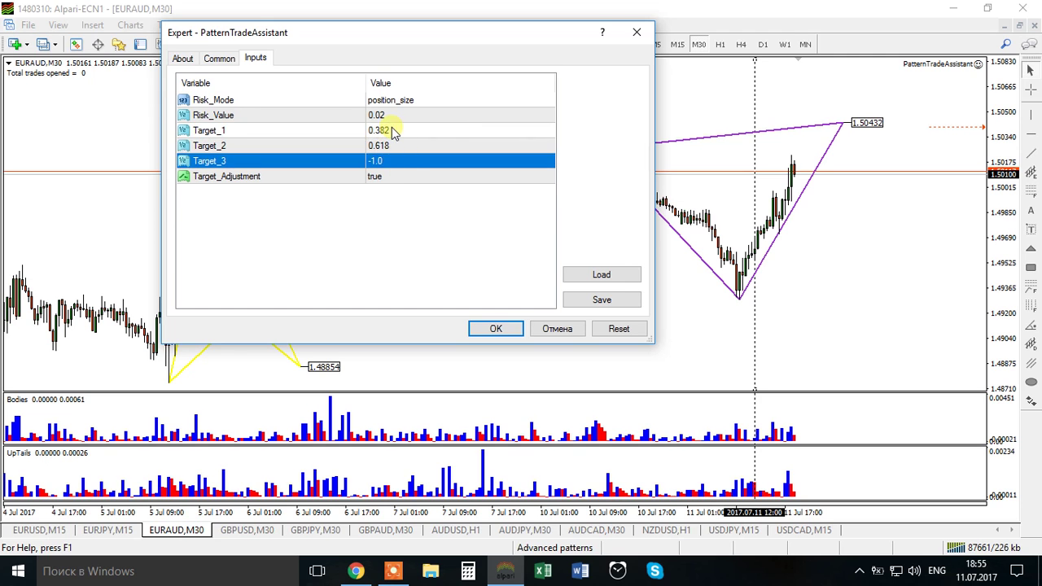
left_click(392, 129)
left_click(406, 147)
left_click(406, 161)
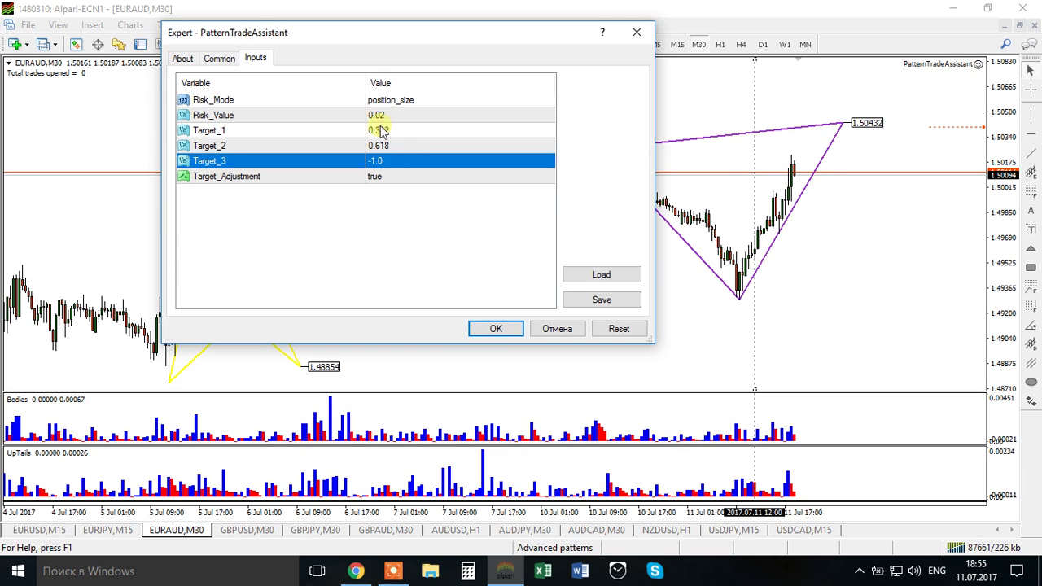
left_click(395, 132)
left_click(395, 146)
left_click(395, 162)
- Set Target_1 to 0.333, Target_2 to 0.666 and Target_3 to 1
double_click(384, 132)
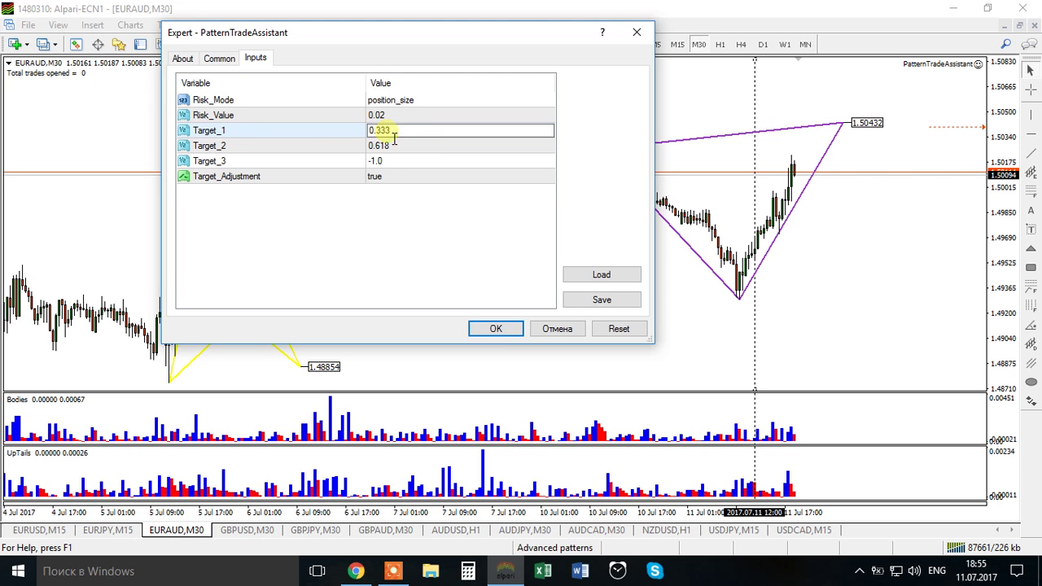
left_click(393, 147)
left_click(395, 146)
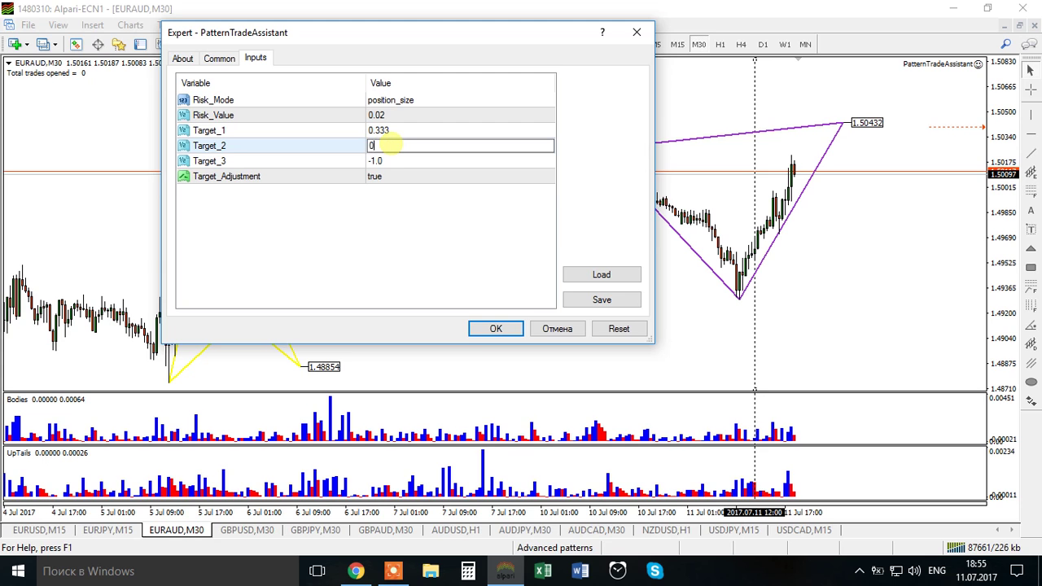
type("0.666")
double_click(395, 162)
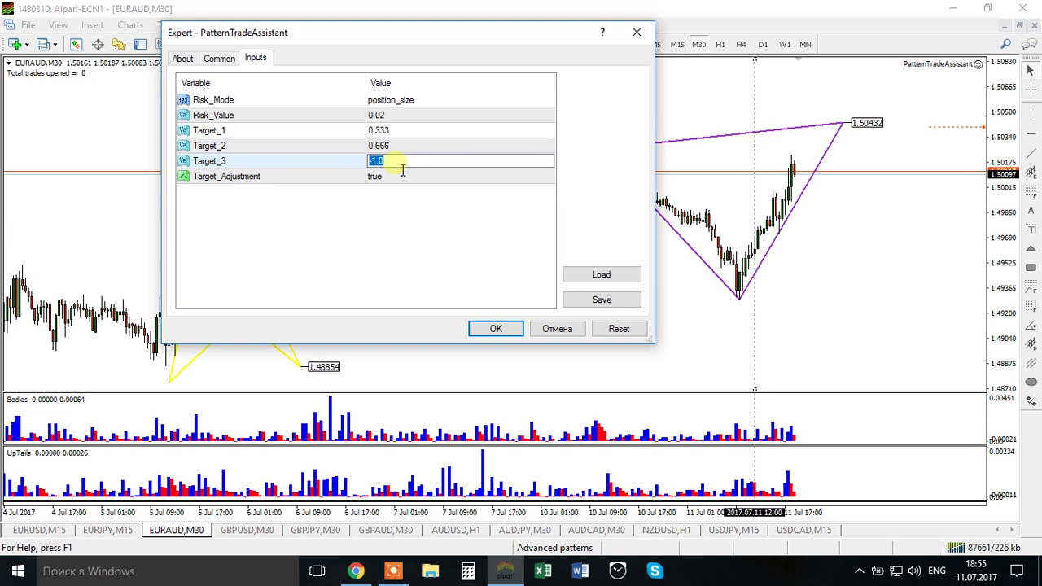
type("1")
left_click(396, 214)
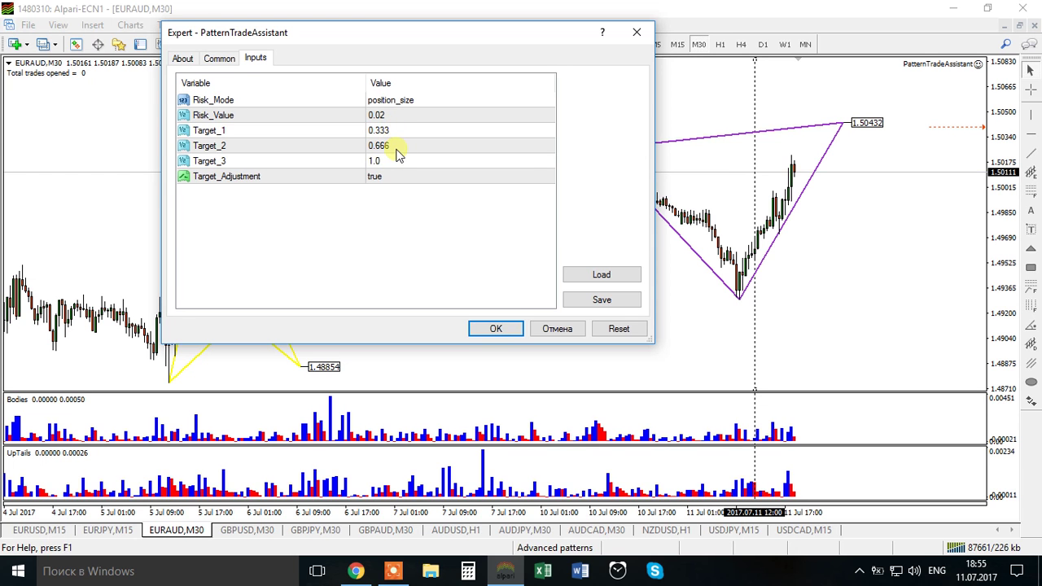
- Apply the expert's inputs and delete the dashed vertical line from the EURAUD,M30 chart
left_click(488, 328)
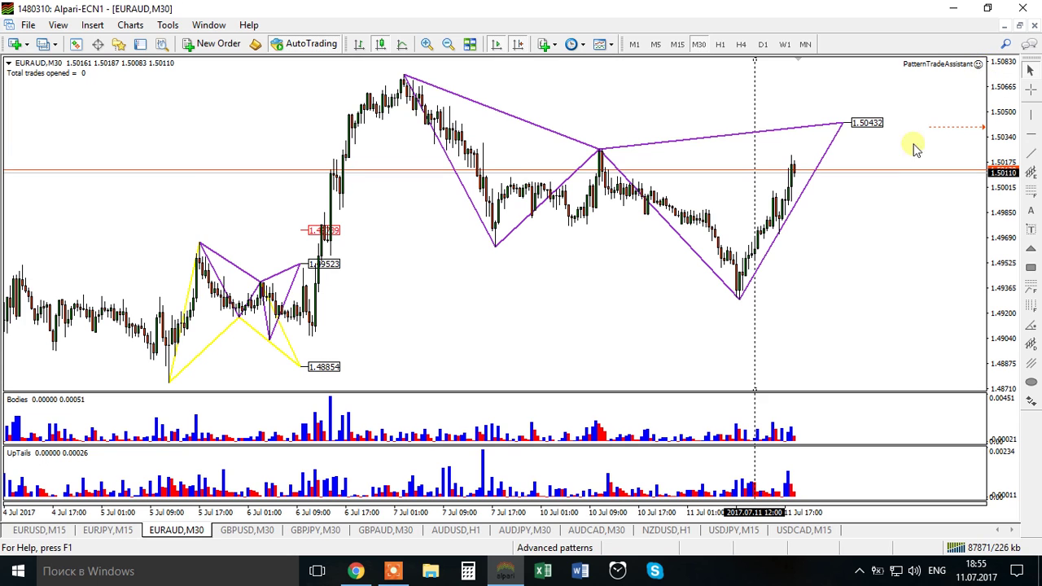
right_click(754, 104)
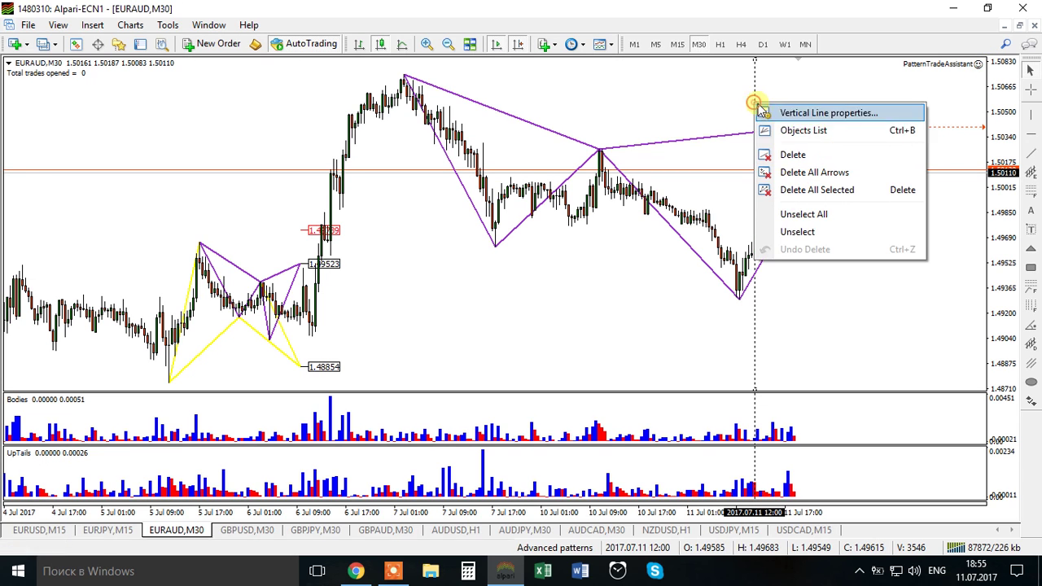
left_click(789, 155)
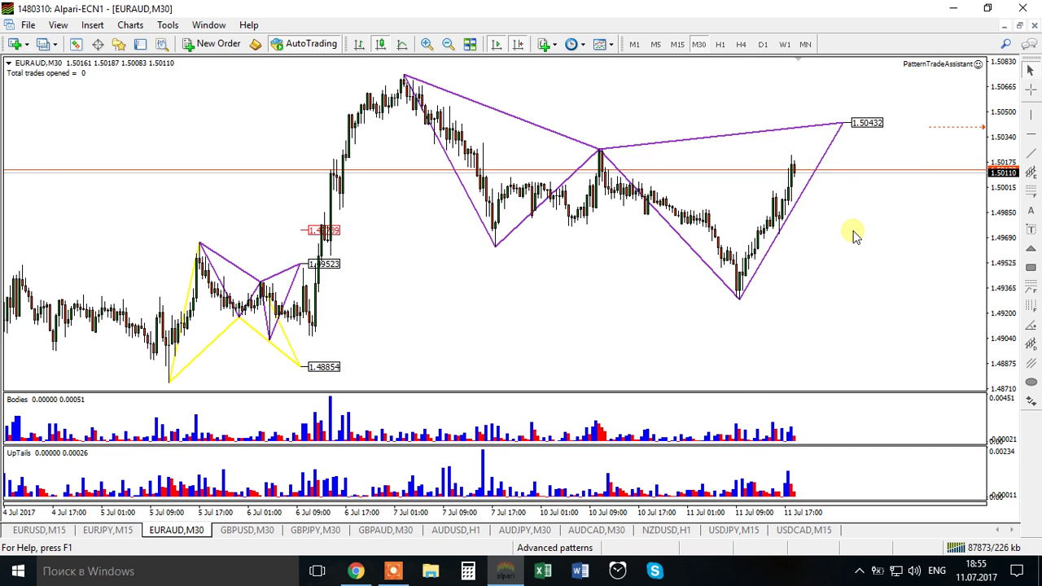
- Draw a Fibonacci retracement from the low at 1.49287 up to the purple pattern's end point at 1.50432
left_click(1031, 193)
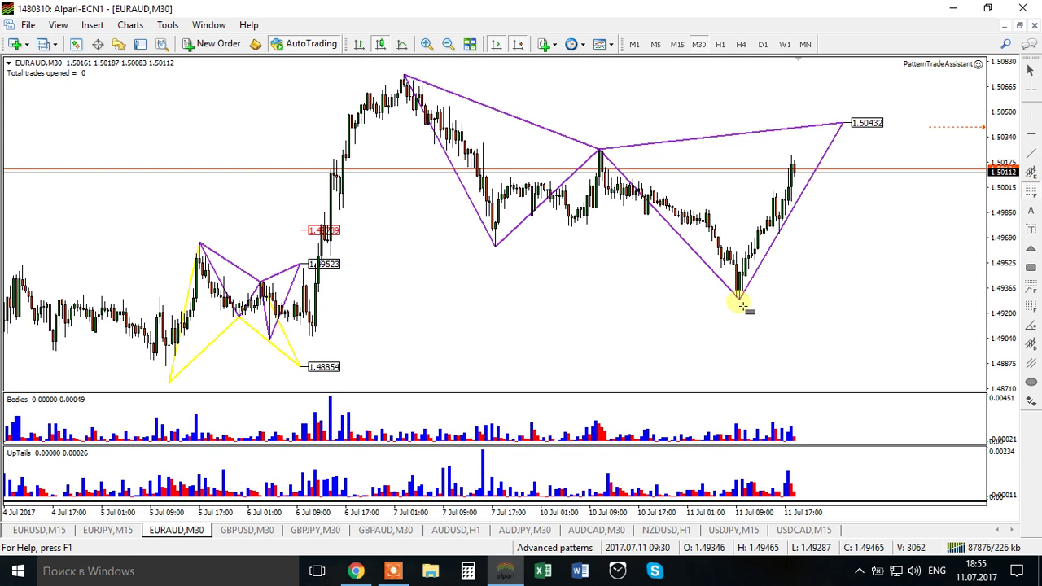
left_click_drag(742, 303, 831, 127)
left_click_drag(740, 302, 740, 297)
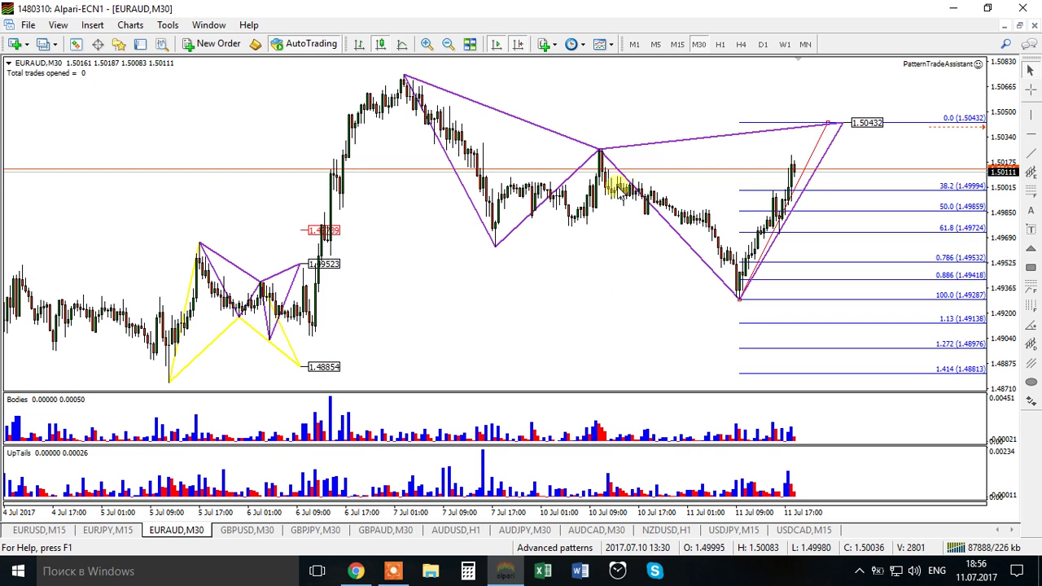
left_click_drag(739, 298, 740, 299)
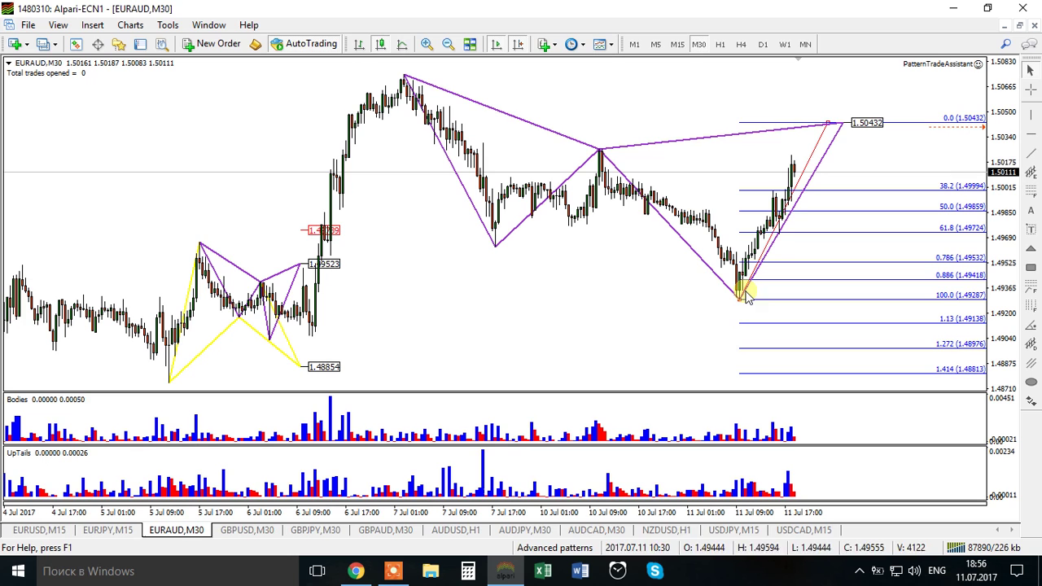
left_click_drag(829, 124, 829, 122)
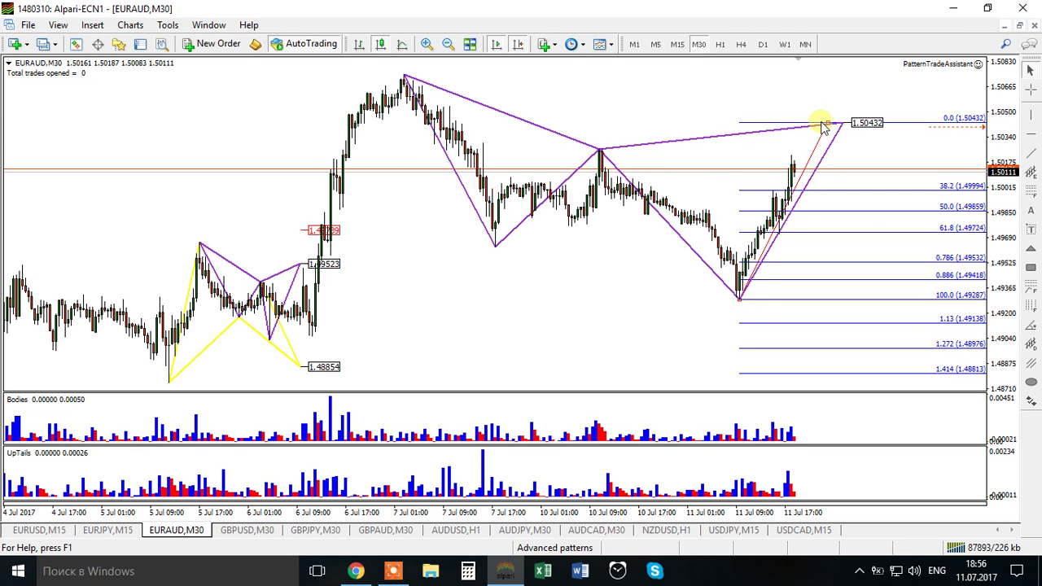
- Place a horizontal line at about 1.50932, on the red price label above the purple pattern's end point
left_click_drag(995, 136, 1000, 158)
left_click(1029, 133)
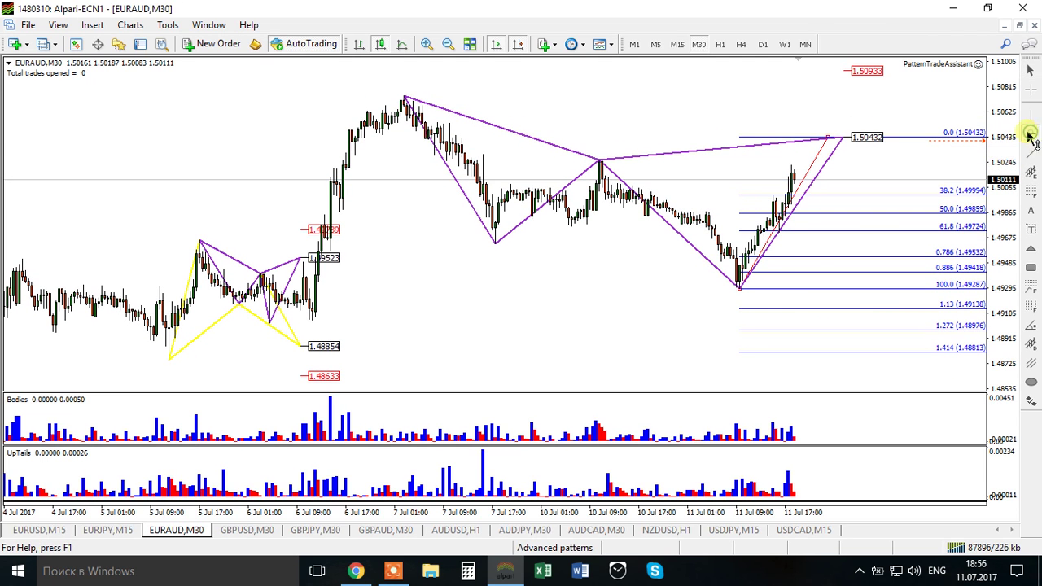
left_click_drag(798, 85, 810, 74)
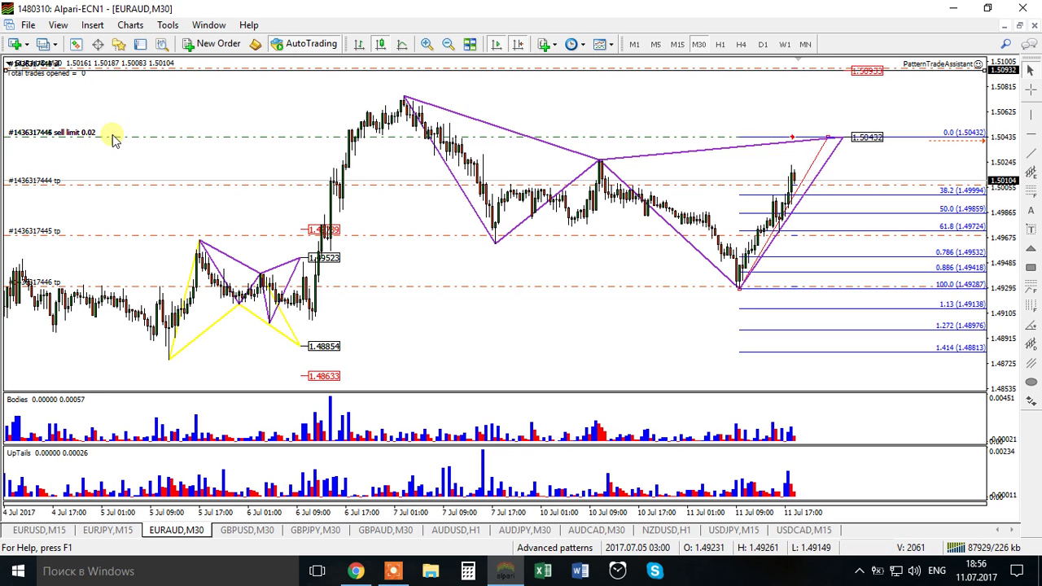
- Delete the three 0.02-lot sell limit orders at 1.50432 from the chart
right_click(170, 140)
left_click(204, 165)
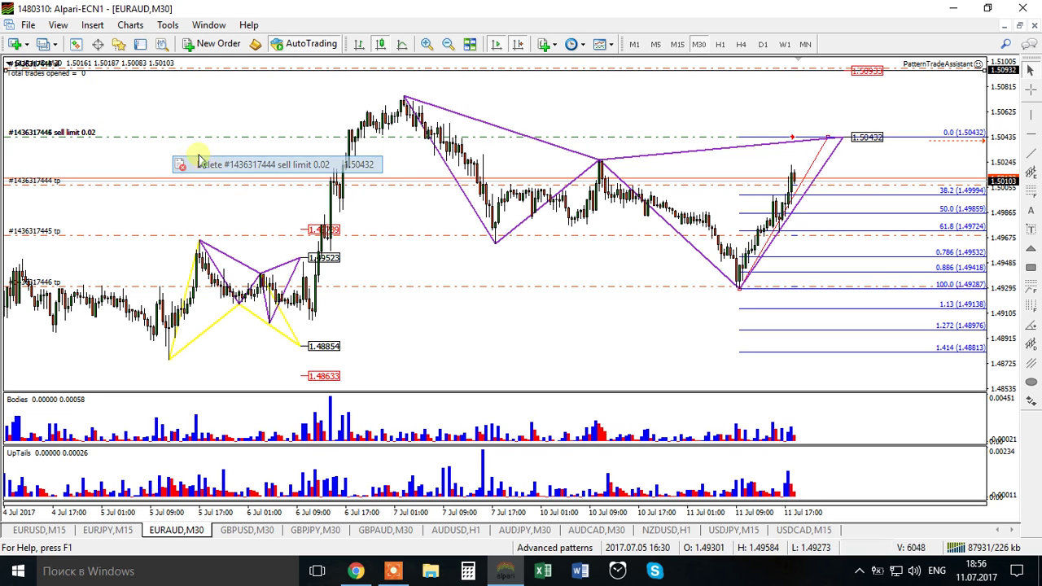
right_click(173, 140)
left_click(200, 164)
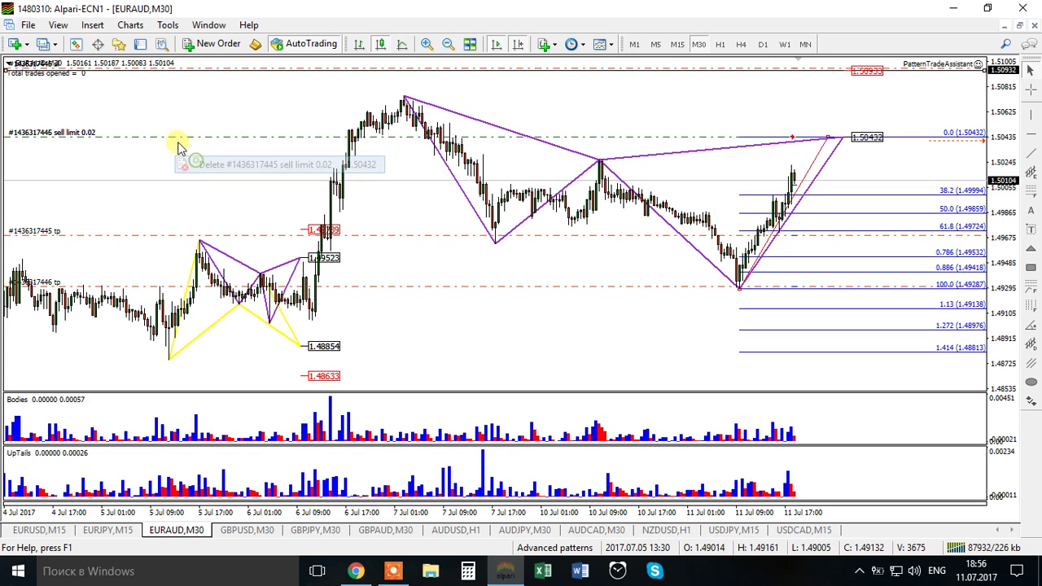
right_click(171, 140)
left_click(204, 163)
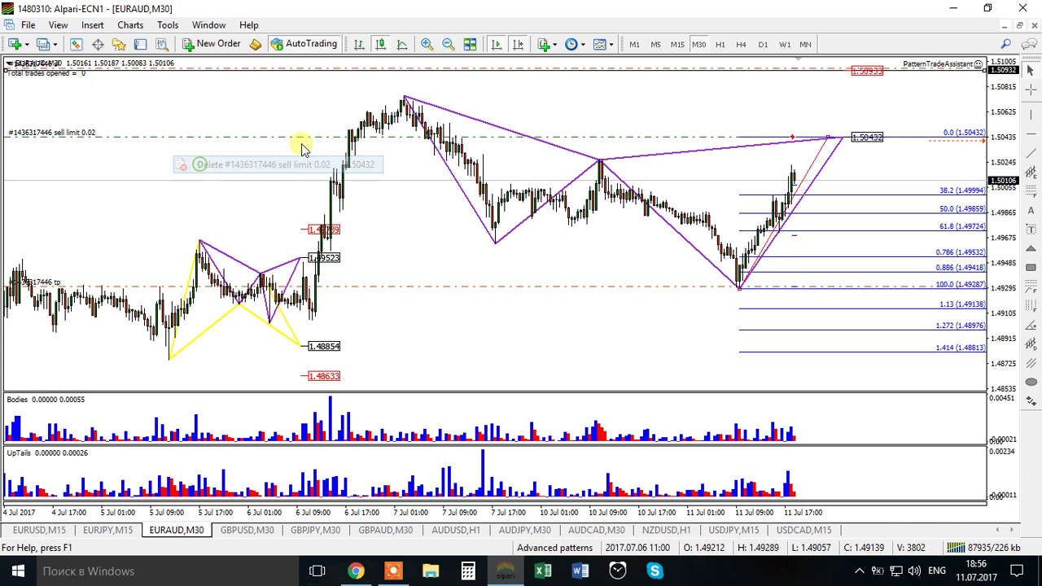
- Set the PatternTradeAssistant inputs Target_1 to 0.382, Target_2 to 0.618 and Target_3 to -1, and apply them
left_click(978, 65)
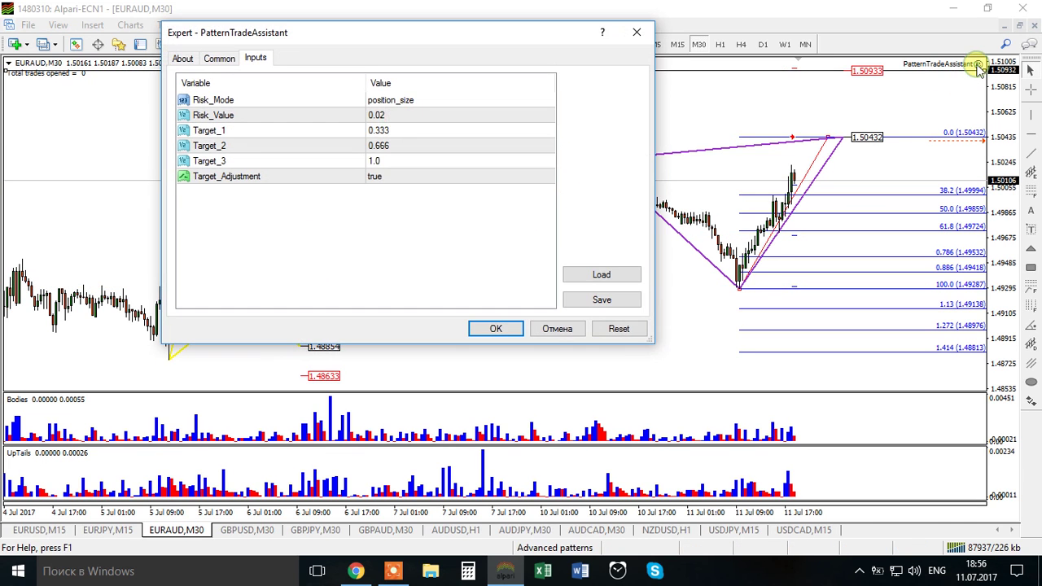
double_click(386, 132)
left_click_drag(376, 132, 418, 140)
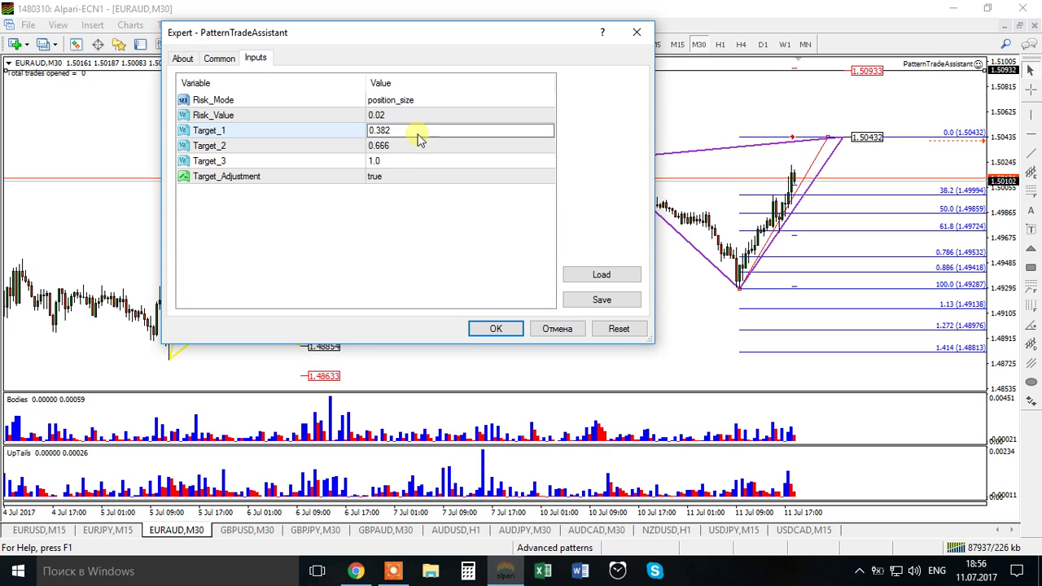
double_click(379, 147)
left_click_drag(375, 147, 416, 152)
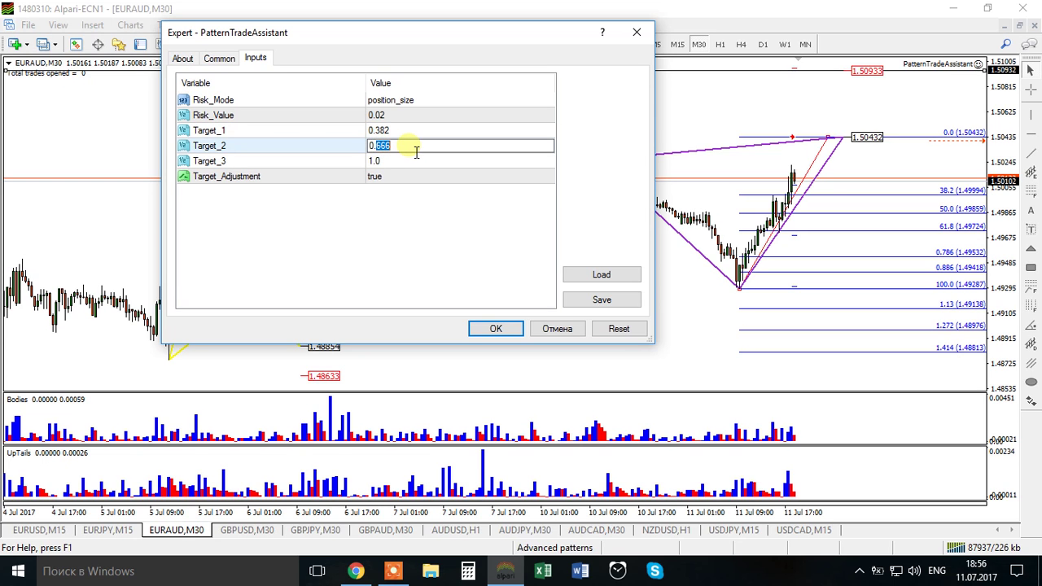
type("618")
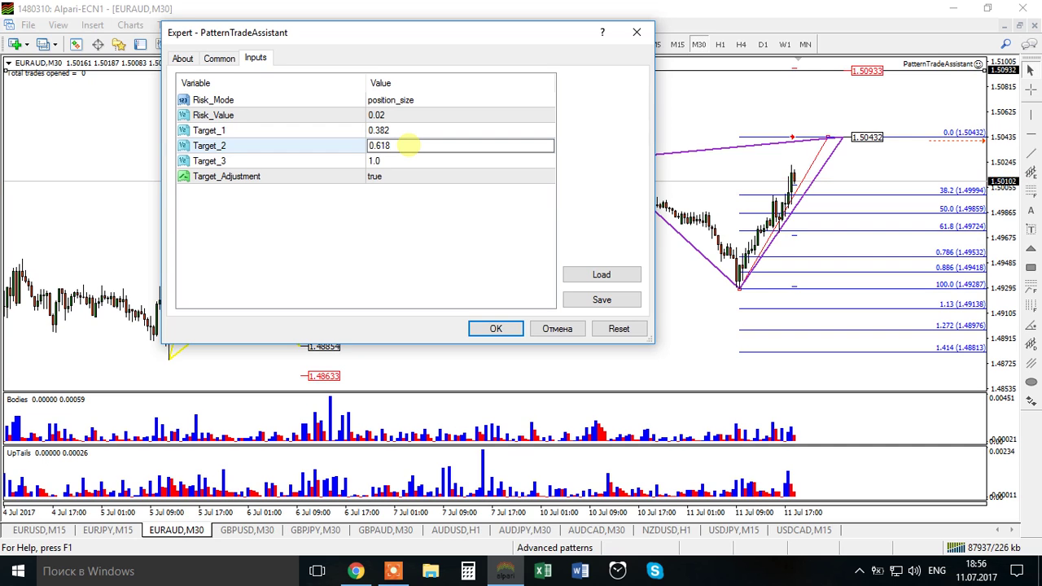
left_click(386, 162)
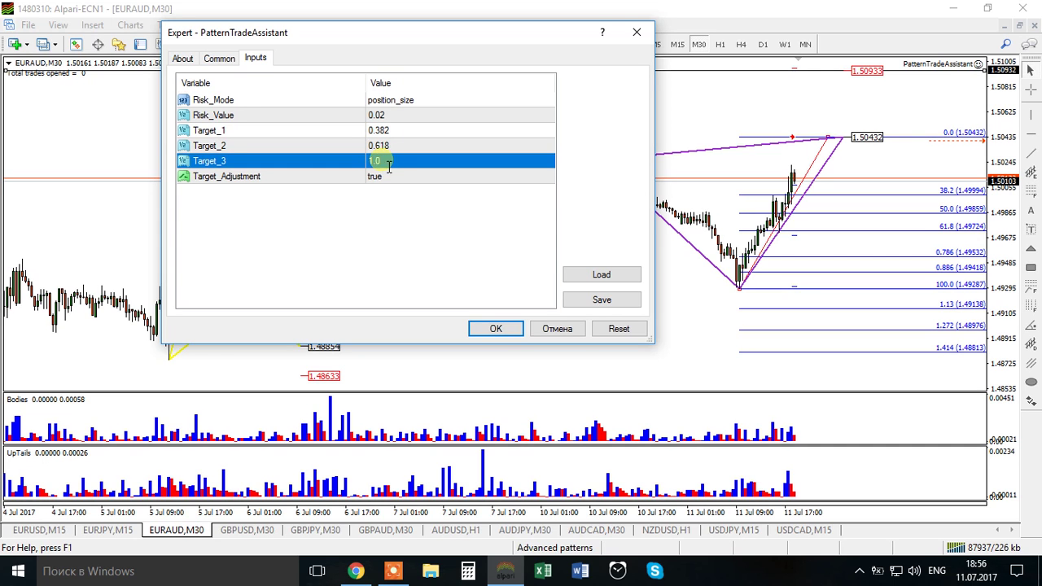
left_click(388, 162)
type("-1")
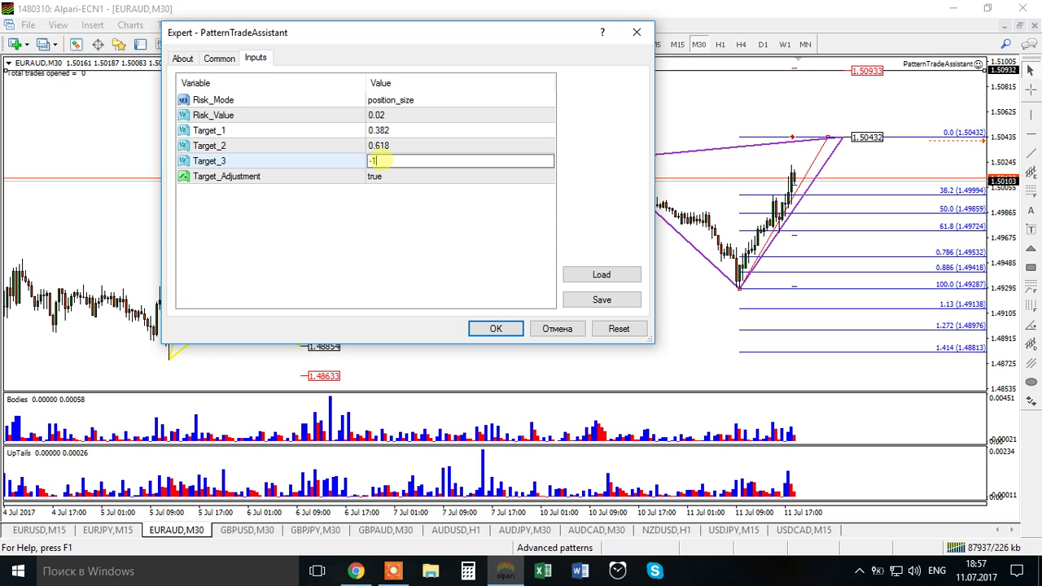
left_click(355, 226)
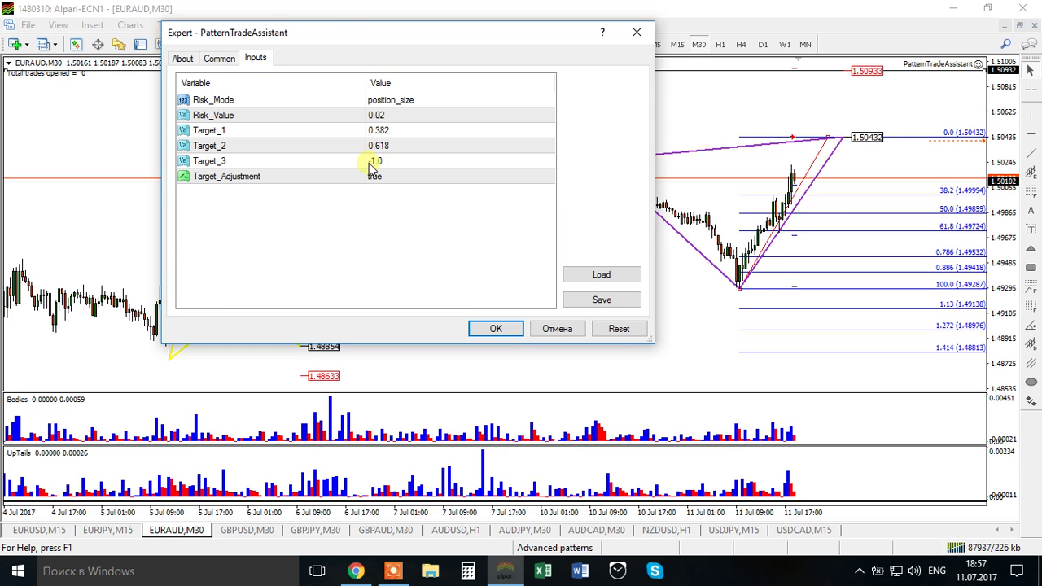
left_click(495, 328)
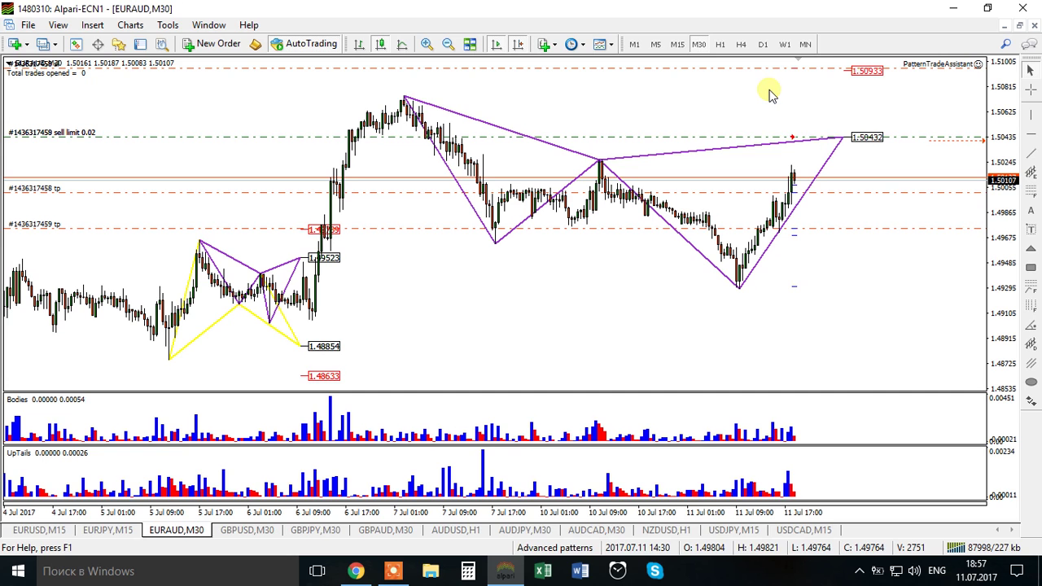
- Delete both pending 0.02-lot sell limit orders at 1.50432
right_click(741, 139)
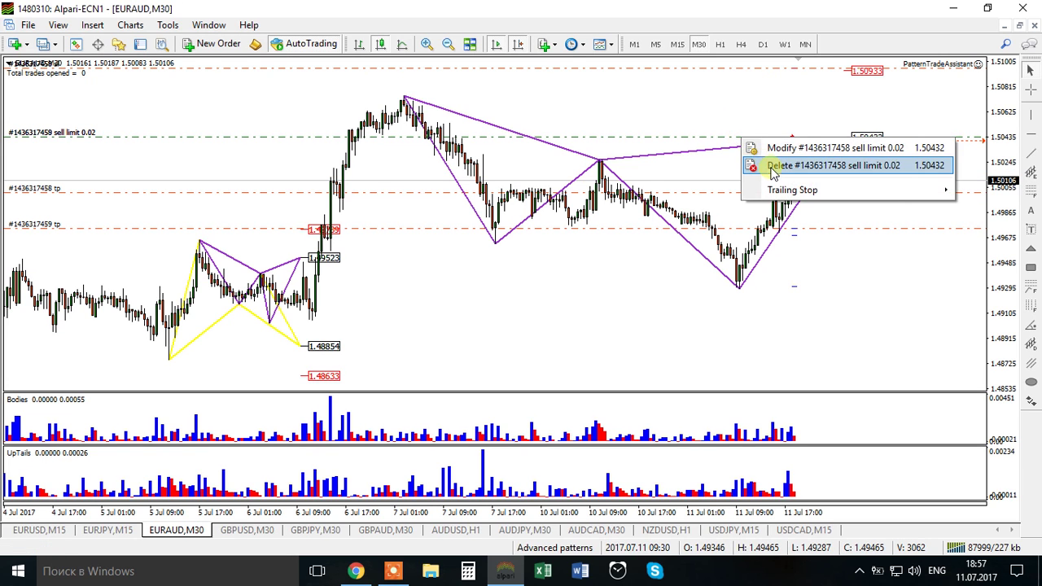
left_click(772, 173)
right_click(735, 143)
left_click(750, 164)
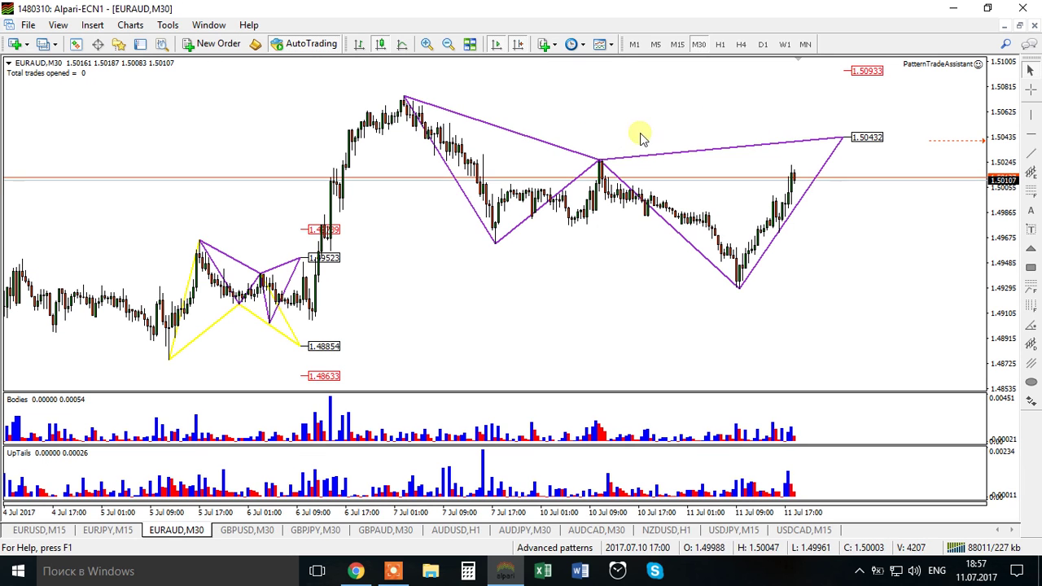
- Sketch an upward Fibonacci retracement across the purple pattern's falling leg into the 11 July low
left_click(1031, 192)
left_click_drag(575, 296, 698, 118)
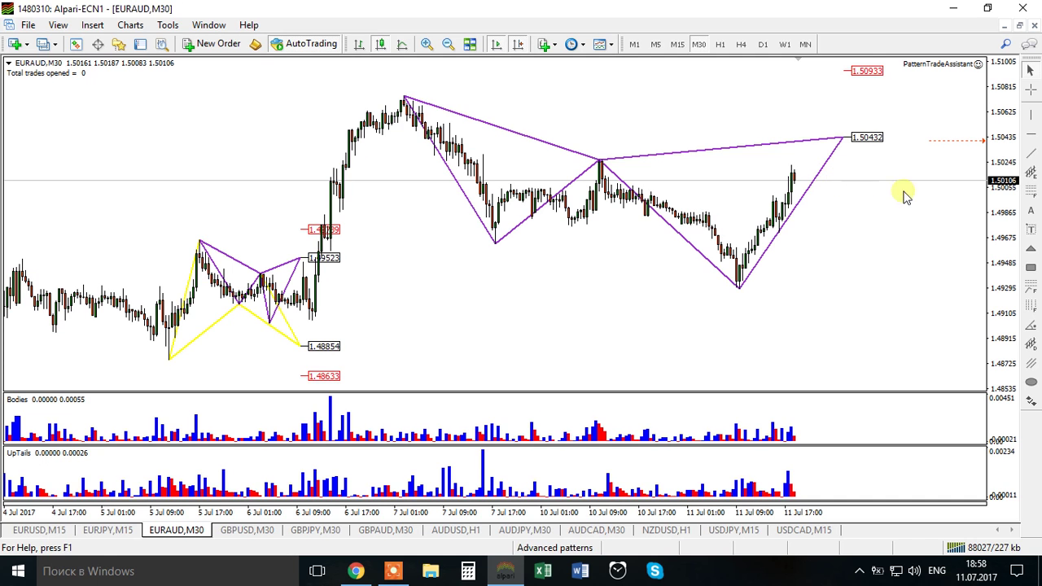
- Draw a Fibonacci retracement from about 1.50720 down to about 1.49238, and place a horizontal line at about 1.48859 beneath it
left_click(1030, 195)
left_click_drag(657, 99, 754, 347)
left_click(1031, 137)
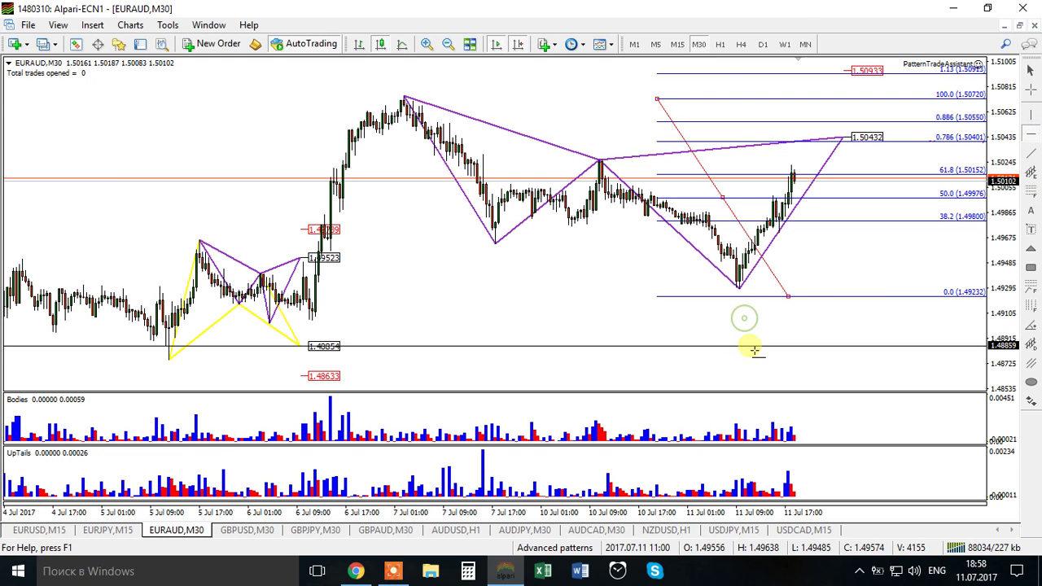
mouse_move(787, 297)
left_mouse_down()
mouse_move(668, 103)
mouse_move(802, 296)
left_mouse_up()
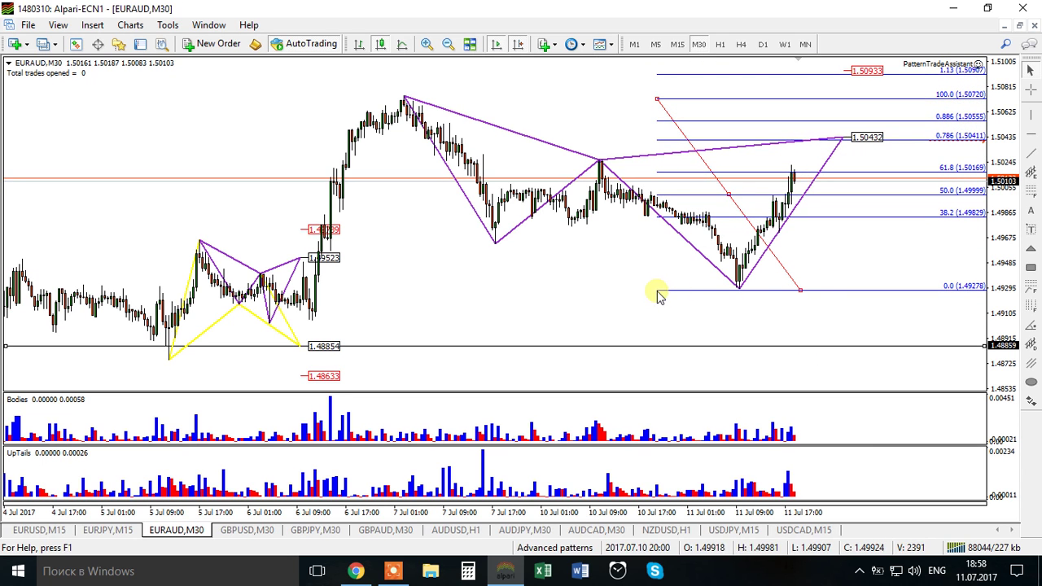
left_click_drag(801, 291, 804, 298)
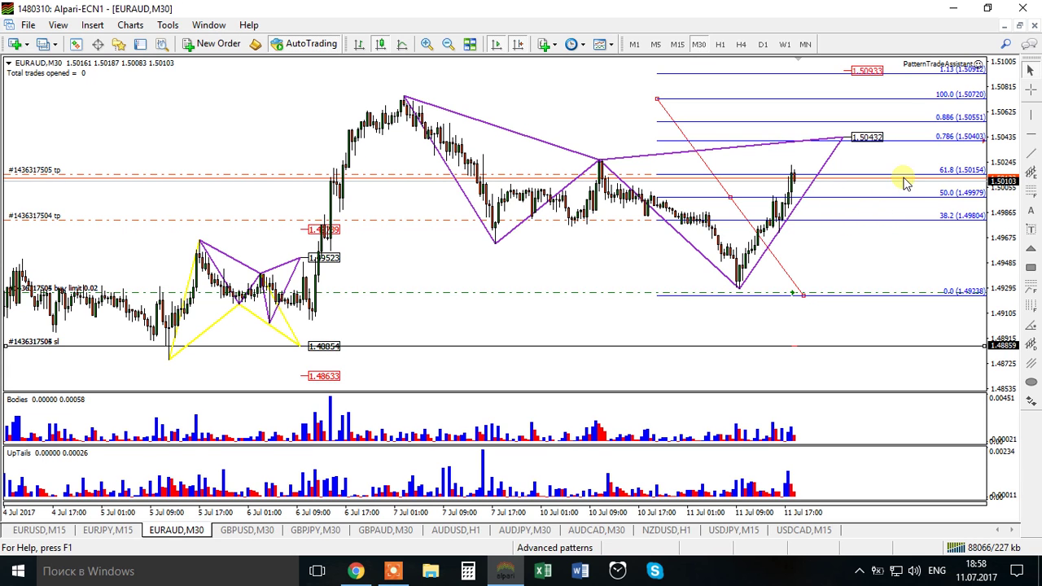
- Delete both pending 0.02-lot buy limit orders from the chart
right_click(647, 295)
left_click(675, 318)
right_click(651, 293)
left_click(676, 319)
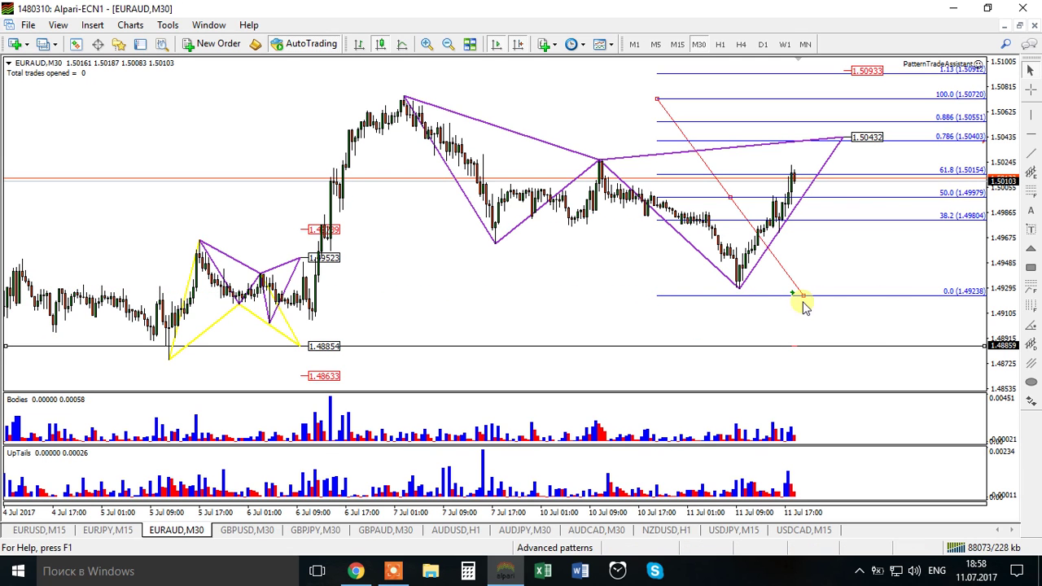
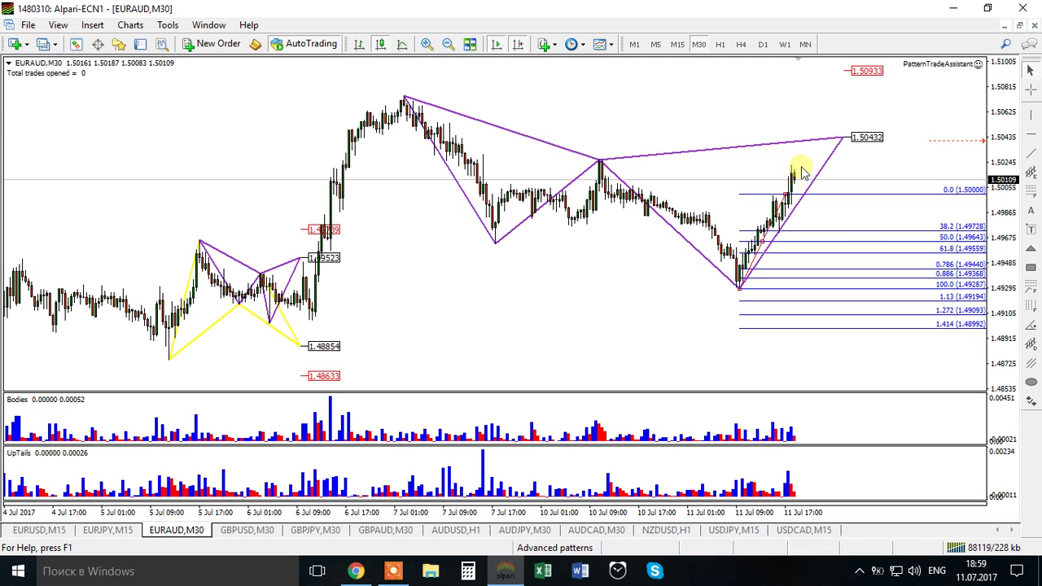
- Set the PatternTradeAssistant inputs Risk_Value to 0.01 and Target_2 to -1, and apply them
left_click(979, 65)
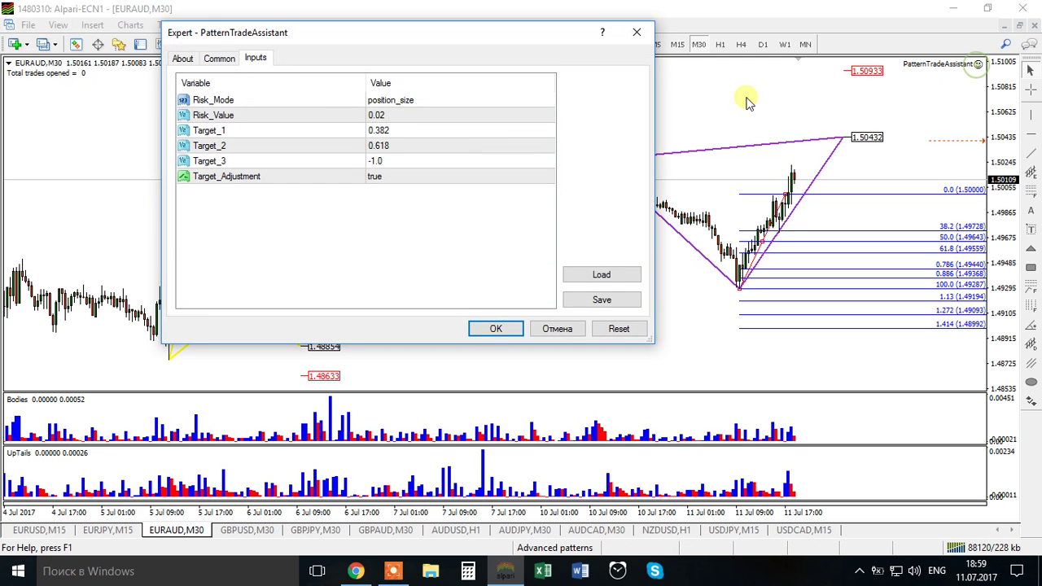
double_click(397, 118)
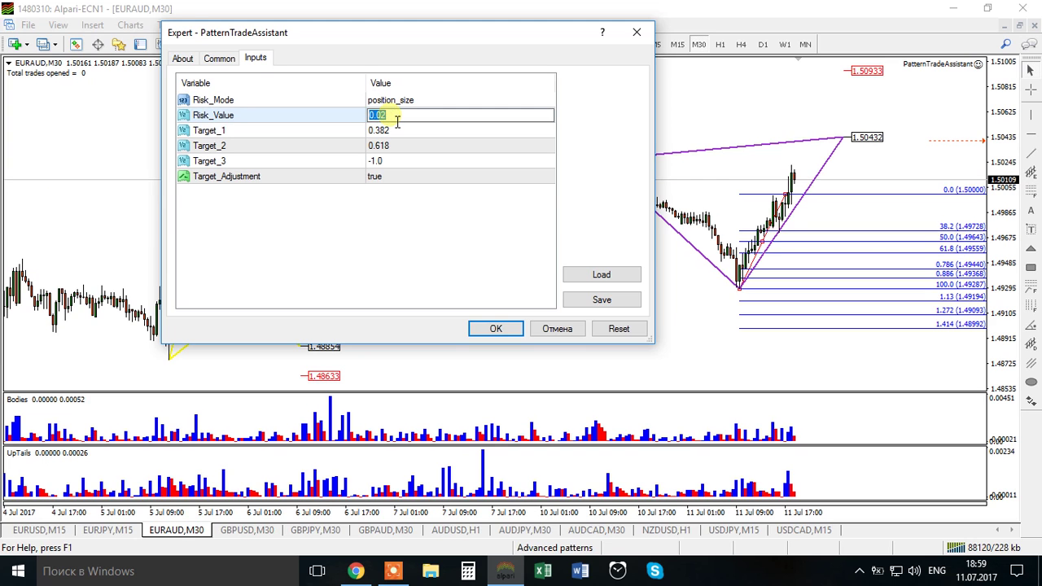
type("0.01")
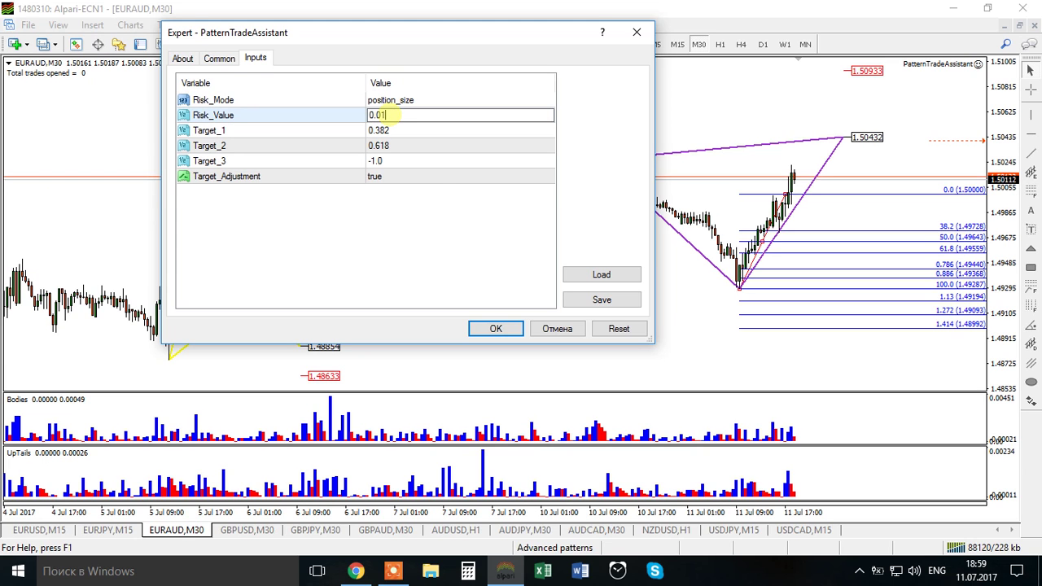
left_click(496, 332)
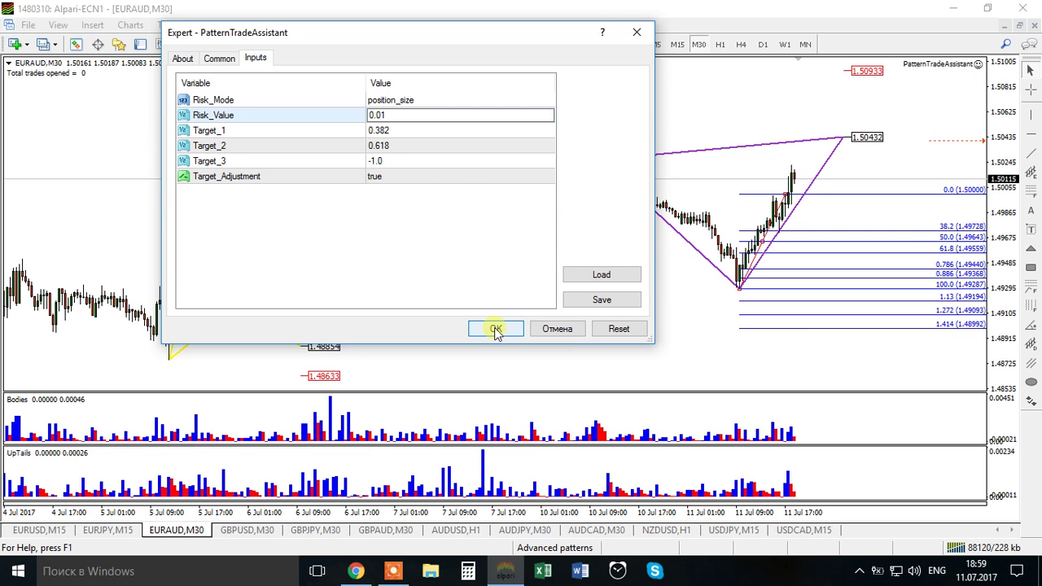
left_click(390, 146)
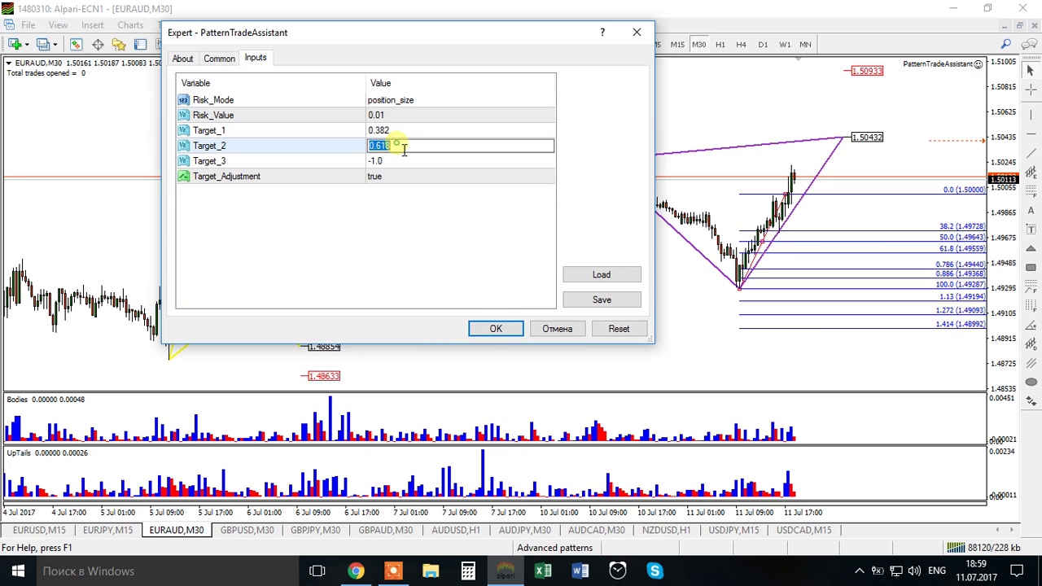
type("-1")
left_click(395, 213)
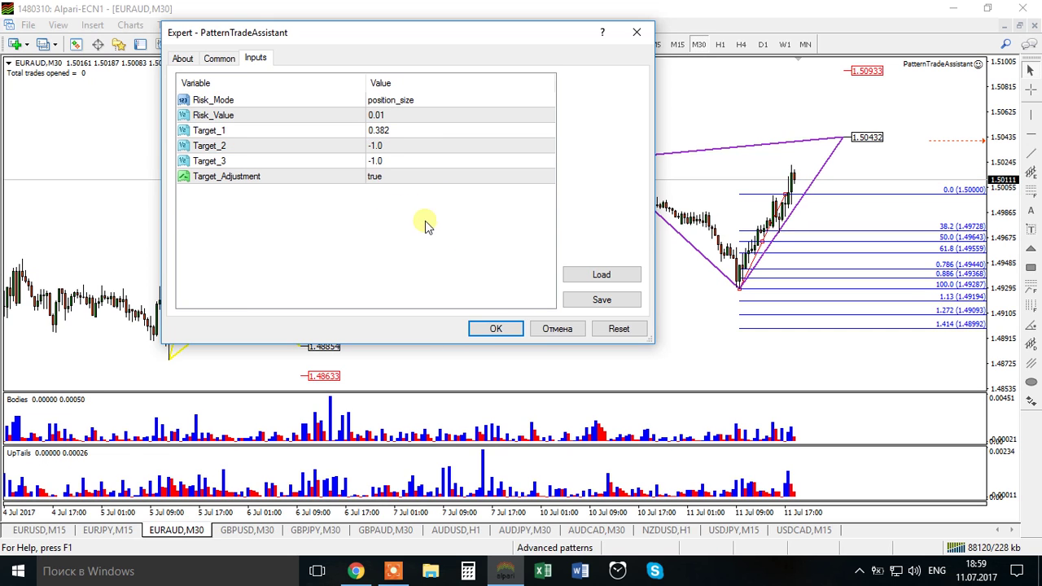
left_click(495, 329)
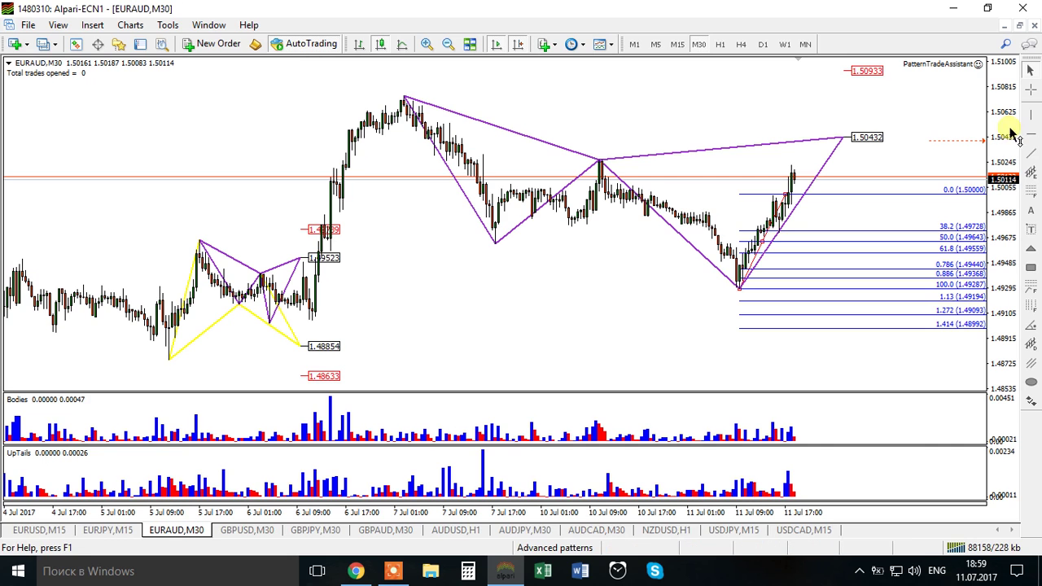
- Place a horizontal line at about 1.50754 and measure the distance from the Fibonacci 0.0 level up to it
left_click_drag(772, 79, 772, 96)
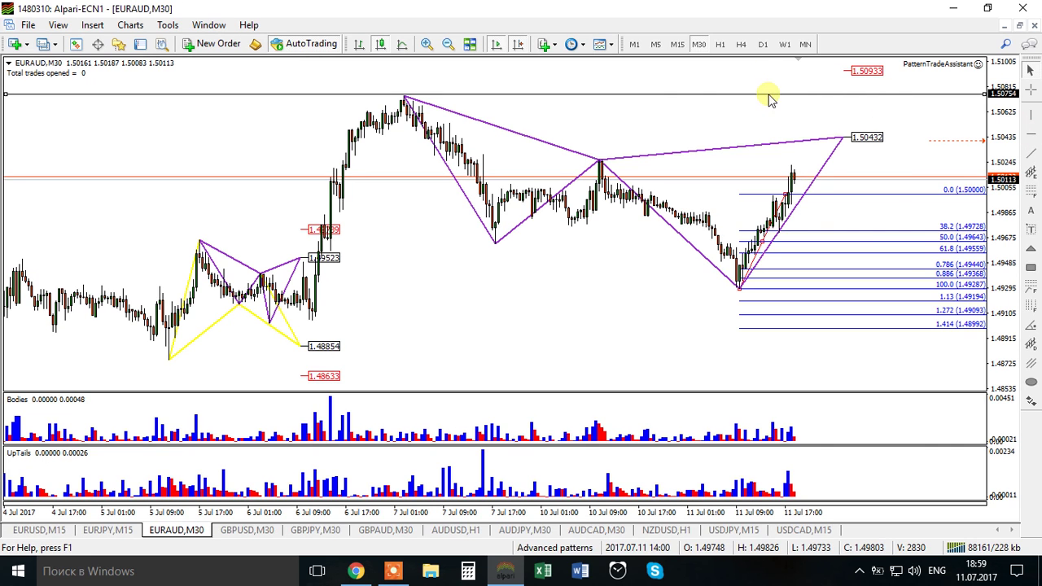
middle_click(821, 199)
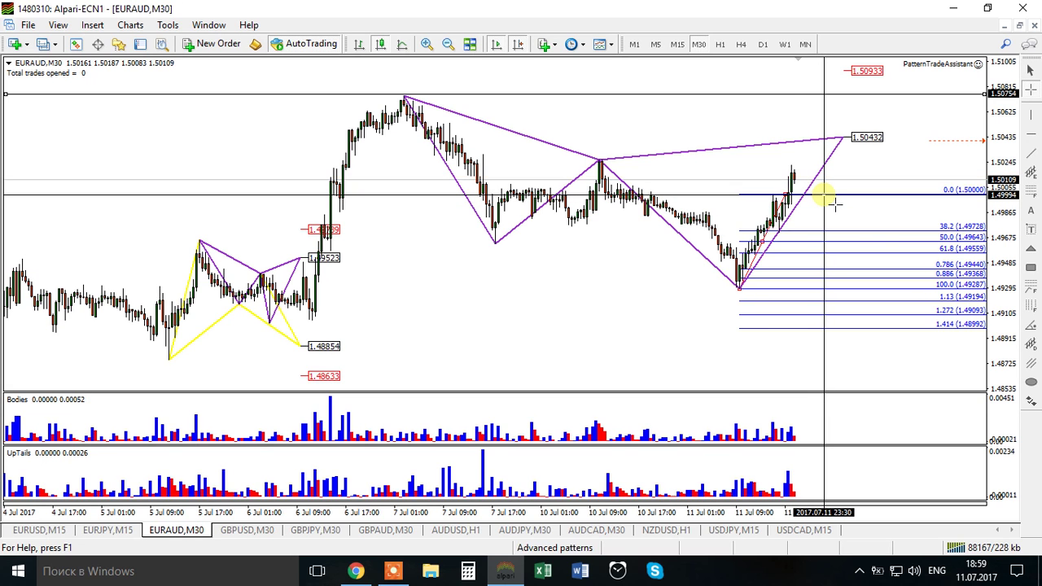
left_click_drag(826, 194, 885, 97)
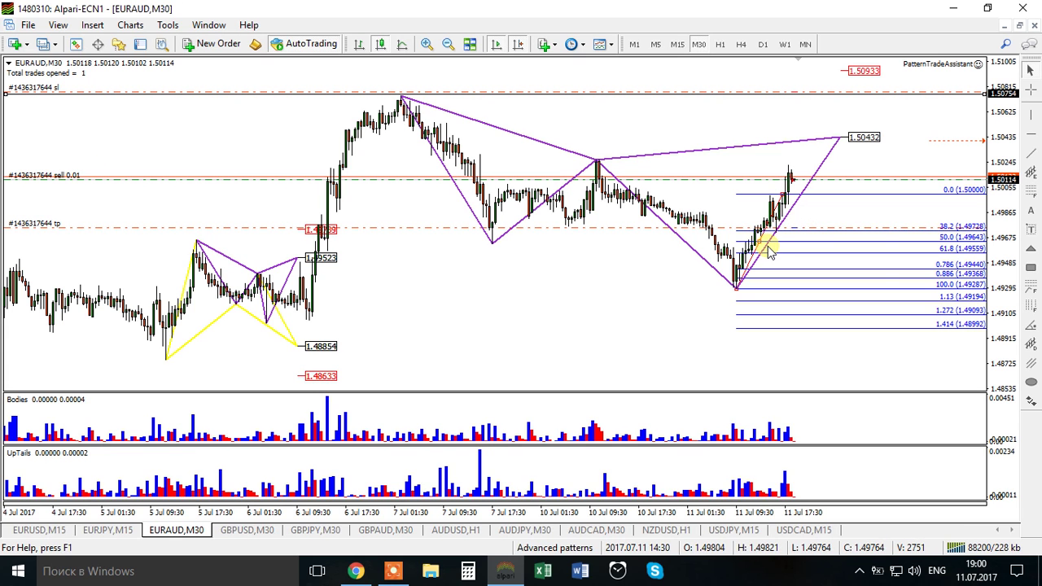
- Move the Fibonacci retracement's 0.0 end up to the latest candle high at about 1.50222
left_click_drag(786, 196, 789, 164)
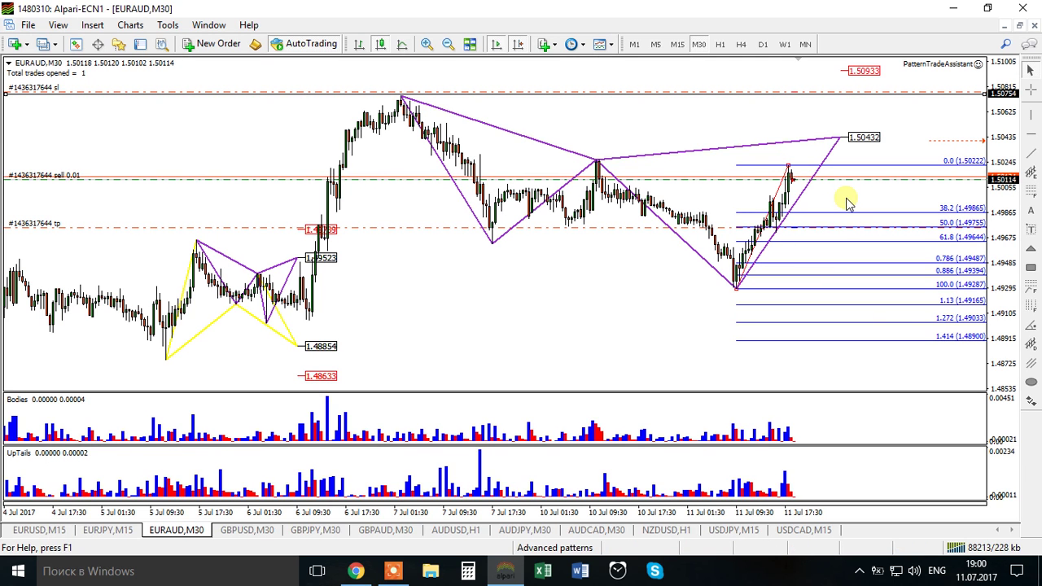
mouse_move(789, 166)
left_mouse_down()
mouse_move(780, 195)
mouse_move(802, 165)
mouse_move(785, 194)
mouse_move(789, 166)
left_mouse_up()
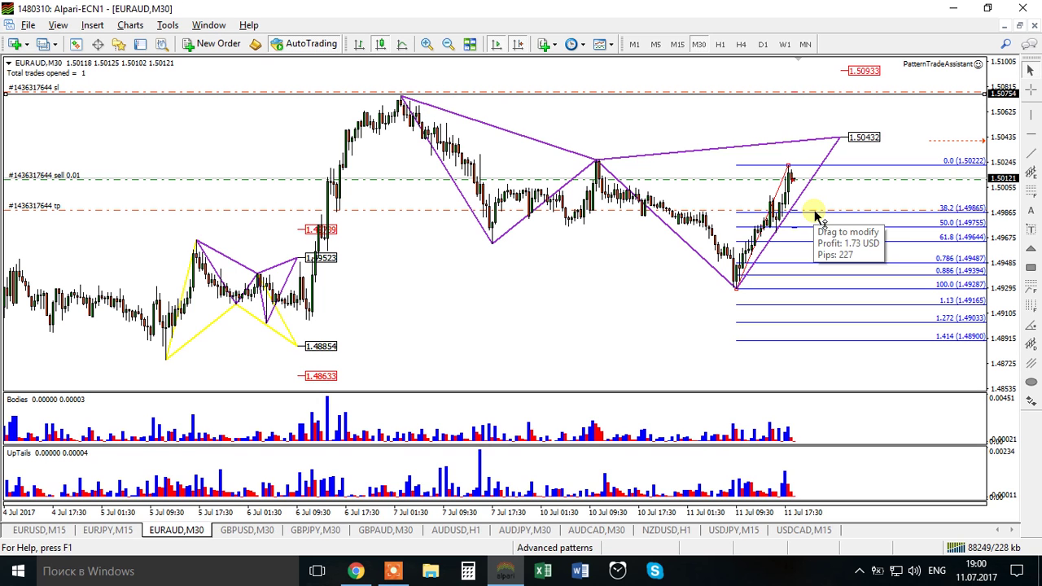
- Raise the 0.01-lot sell position's take profit to just above the 38.2 Fibonacci level, and close the position
left_click_drag(816, 213, 815, 199)
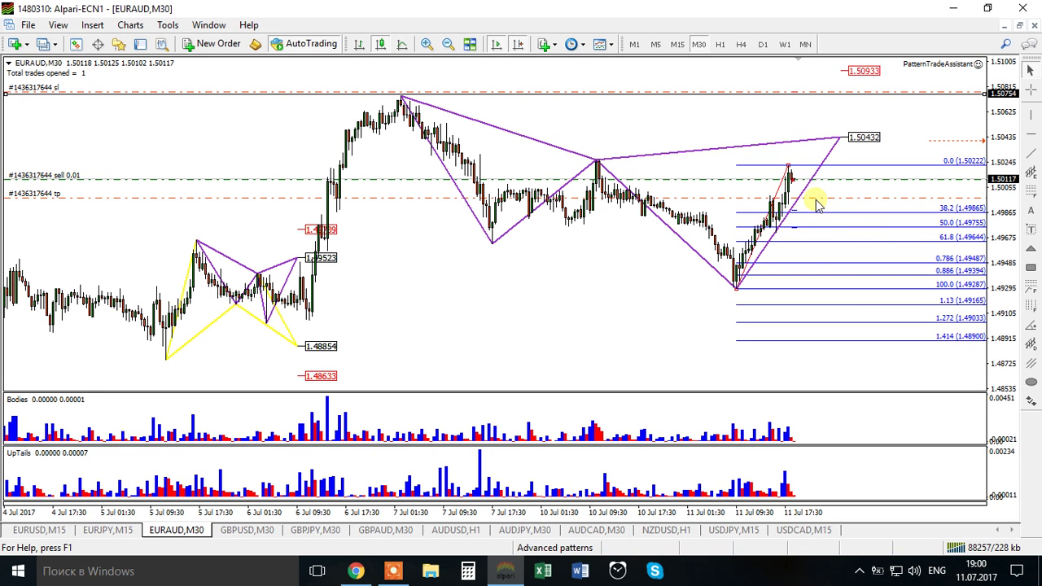
left_click_drag(816, 199, 814, 206)
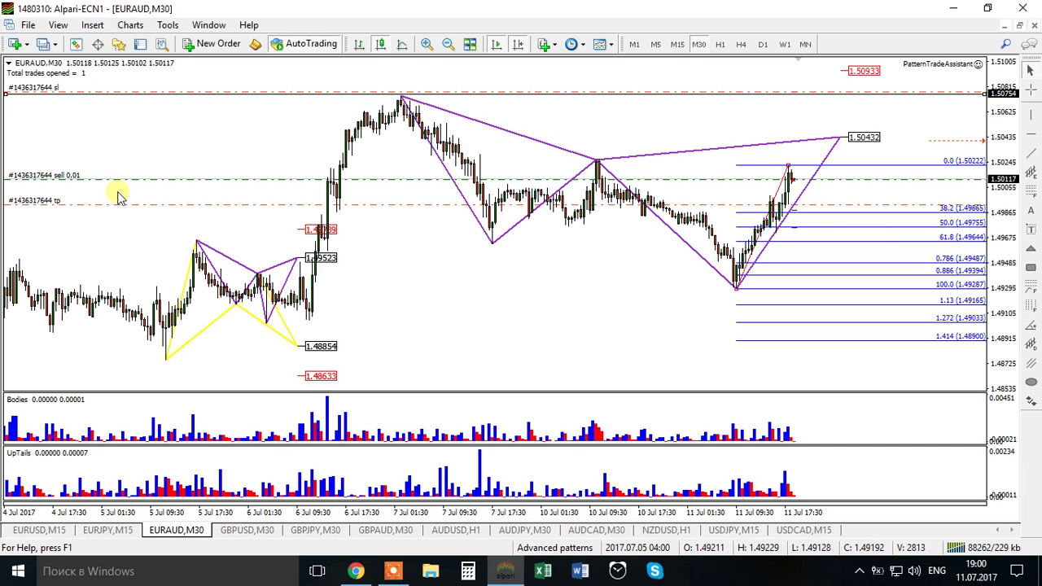
right_click(245, 180)
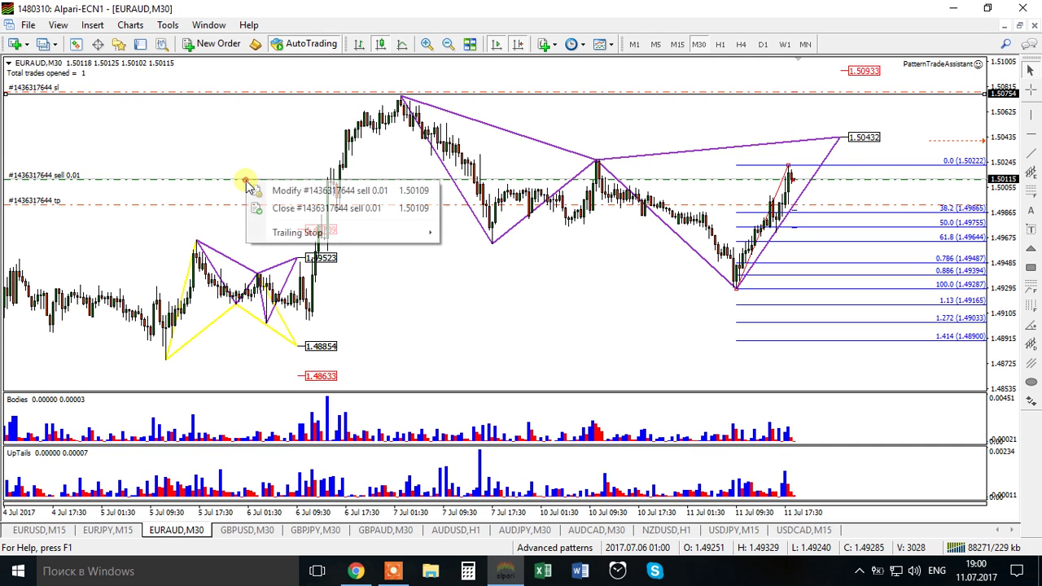
left_click(317, 209)
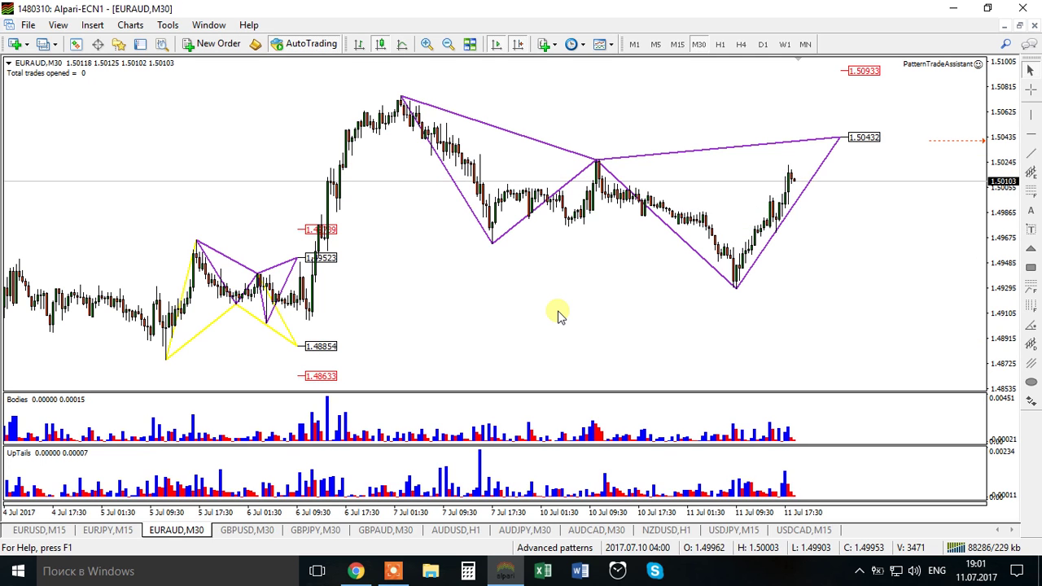
- Draw a Fibonacci retracement from the 11 July low at 1.49287 up to the pattern's end level at about 1.50433
left_click(1030, 189)
left_click_drag(738, 289, 818, 139)
left_click(1030, 151)
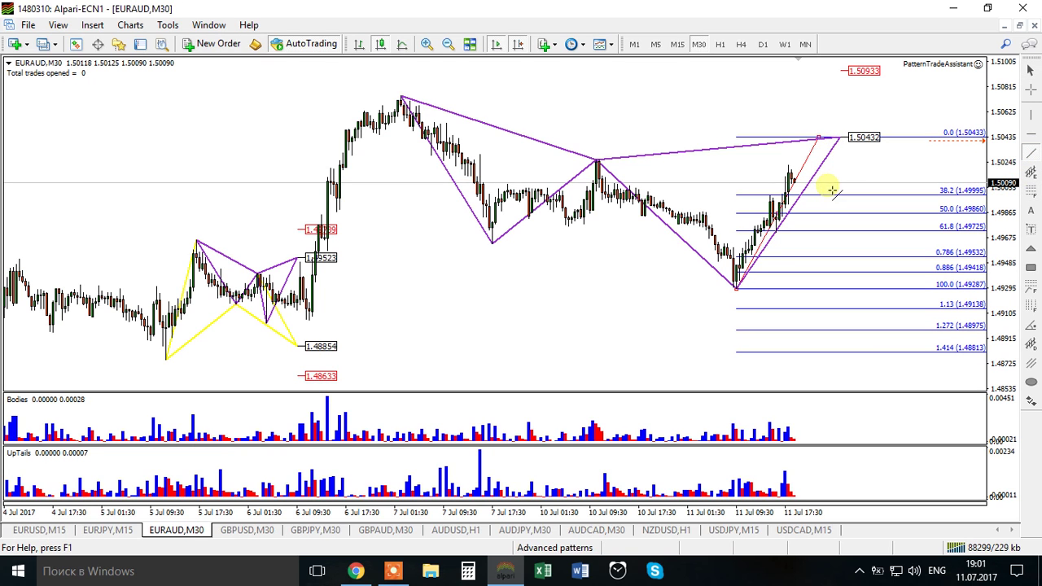
key("Escape")
mouse_move(819, 139)
left_mouse_down()
mouse_move(826, 77)
mouse_move(819, 139)
left_mouse_up()
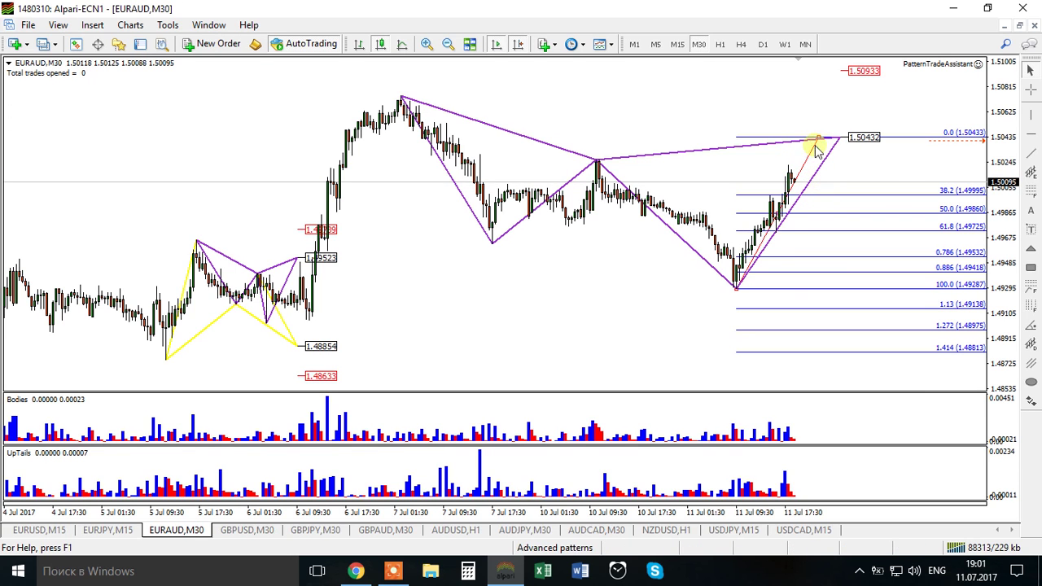
- Draw a trend line from the Fibonacci retracement's upper end down to its 61.8 level
mouse_move(819, 137)
left_mouse_down()
mouse_move(825, 100)
mouse_move(819, 139)
mouse_move(841, 197)
left_mouse_up()
left_click(1030, 155)
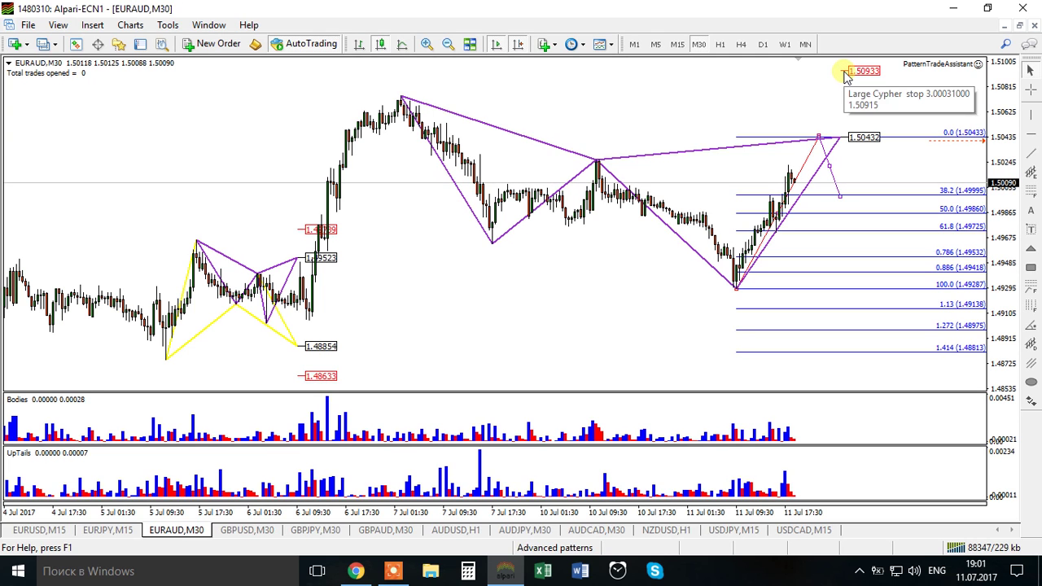
left_click_drag(844, 71, 856, 154)
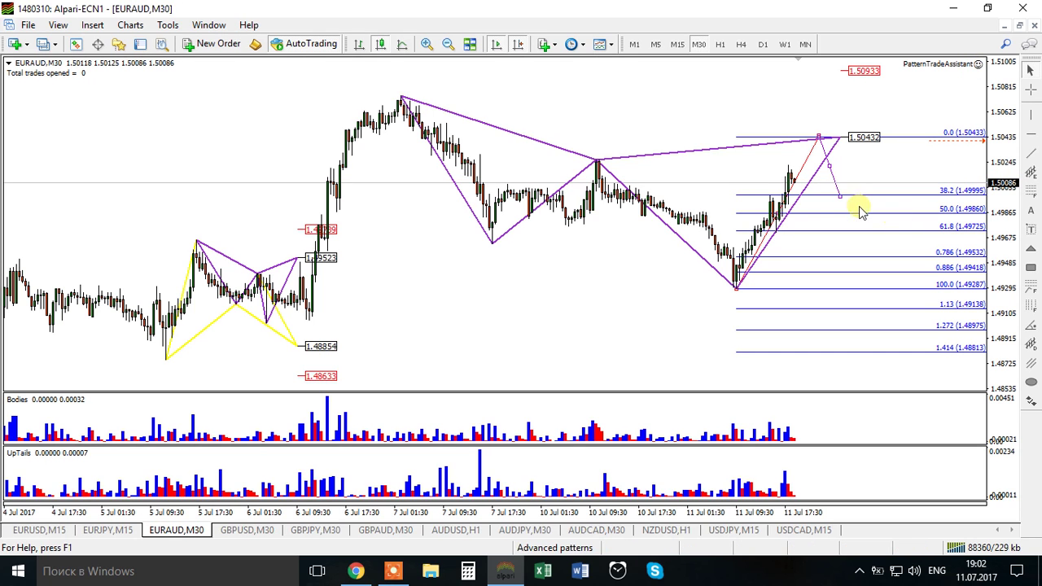
left_click_drag(842, 203, 847, 233)
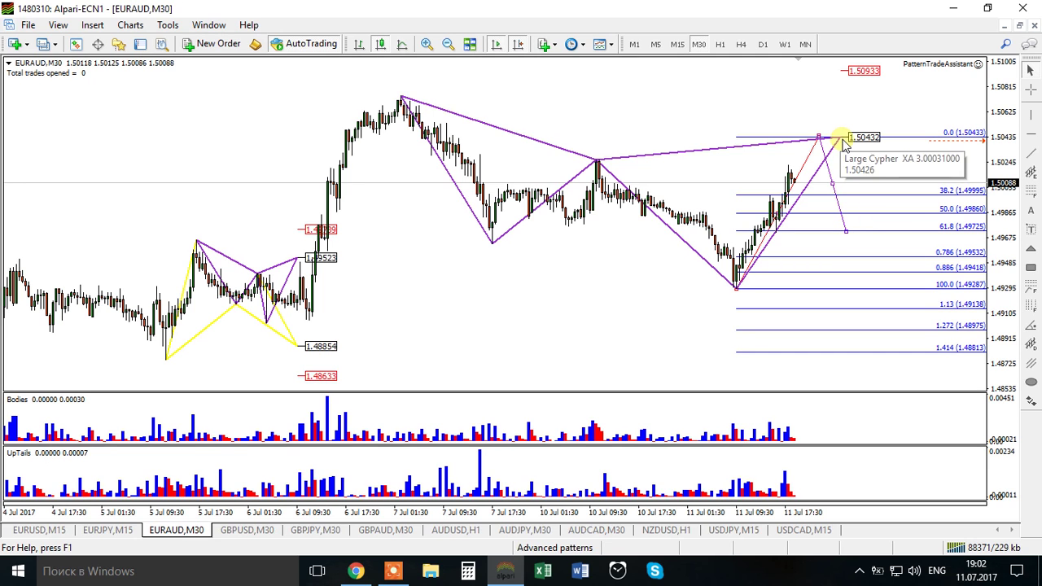
- Place a horizontal line at about 1.49996 on the 38.2 Fibonacci level and move the trend line's lower end onto it
left_click(1030, 133)
left_click_drag(861, 175, 860, 194)
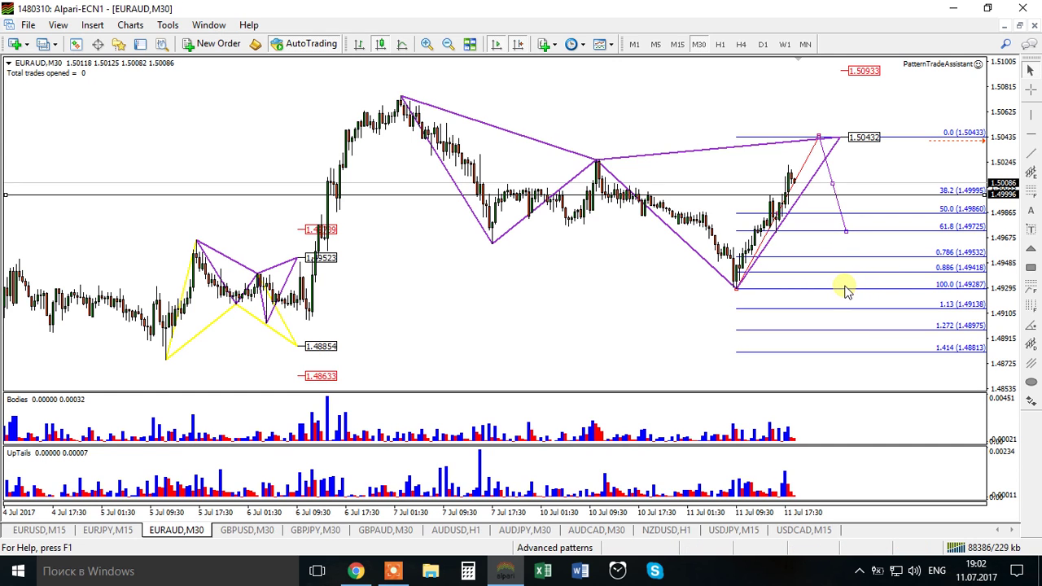
left_click_drag(846, 233, 849, 193)
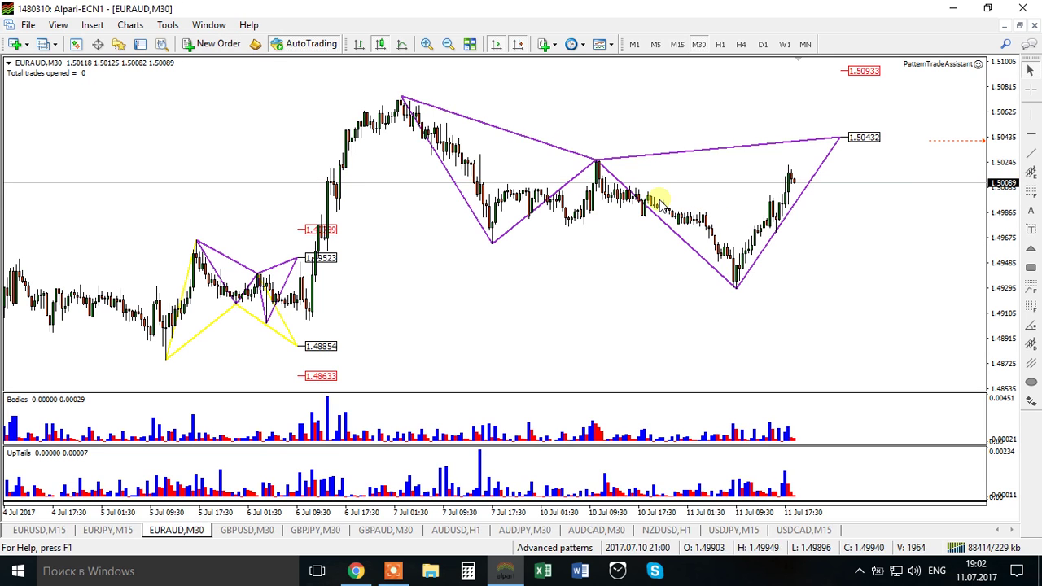
- Draw a Fibonacci retracement from about 1.48744 up to about 1.50571, and place a horizontal line at about 1.50921 above it
left_click(1031, 190)
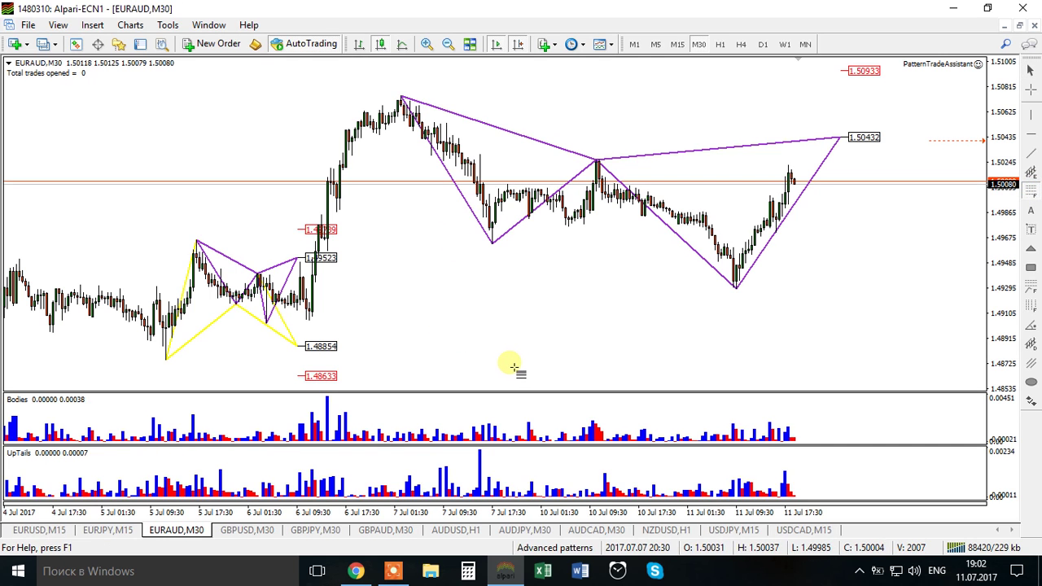
left_click_drag(520, 361, 703, 119)
left_click(1031, 132)
left_click(694, 73)
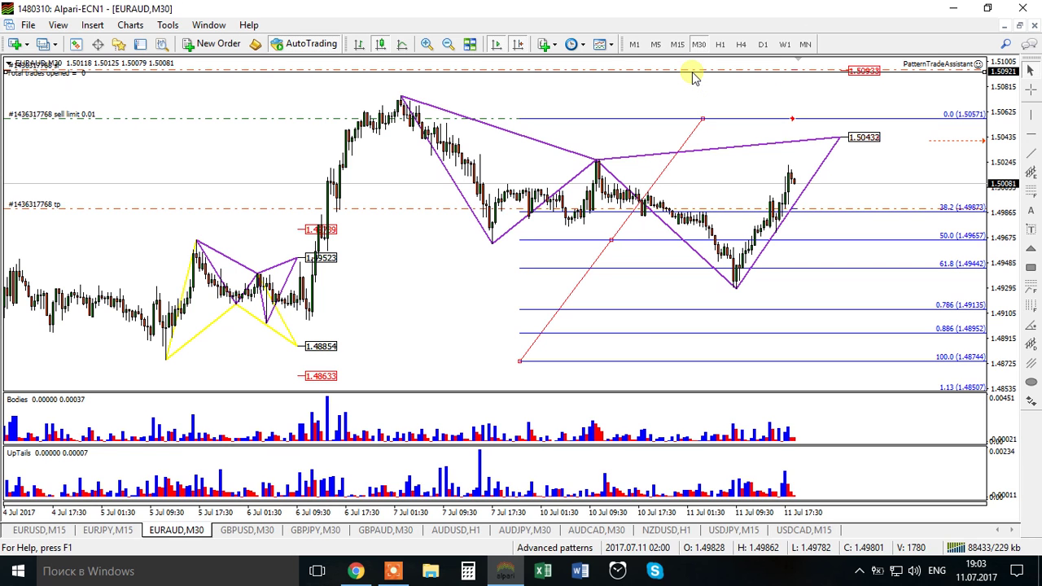
- Set the PatternTradeAssistant inputs Risk_Value to 0.02 and Target_2 to 0.618, and apply them
left_click(978, 65)
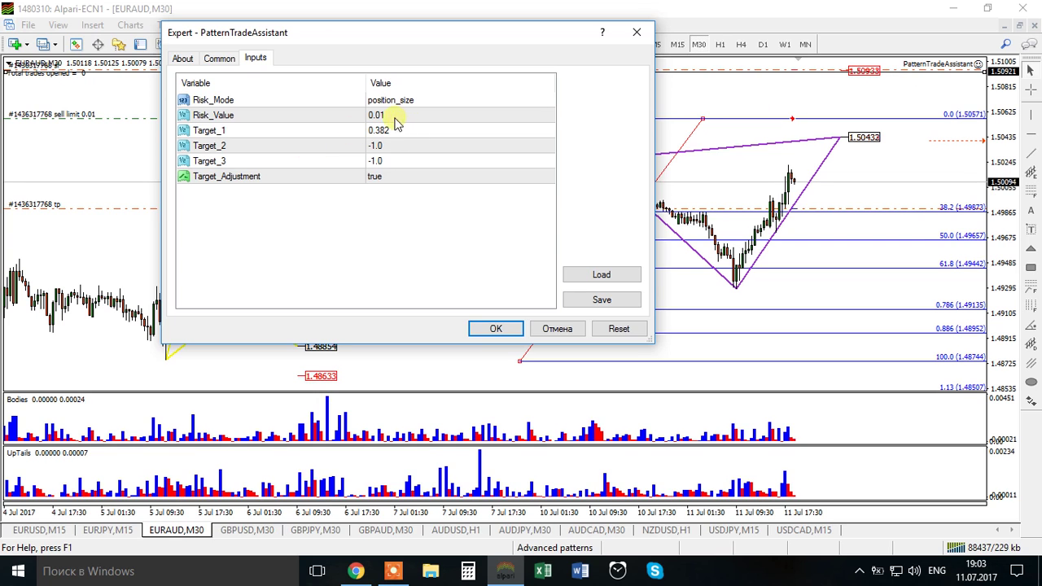
double_click(394, 116)
type("0.02")
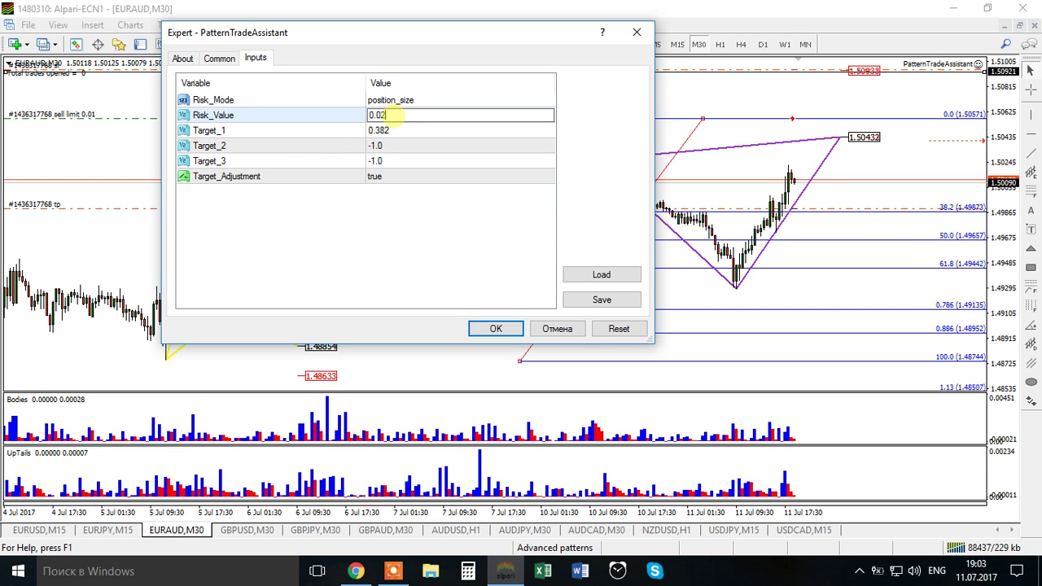
double_click(390, 146)
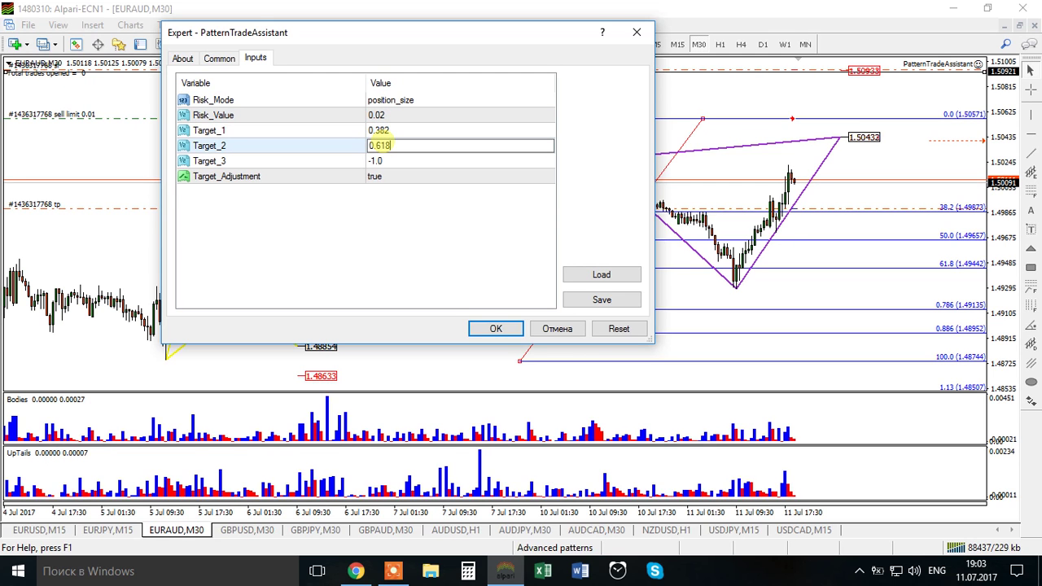
left_click(387, 279)
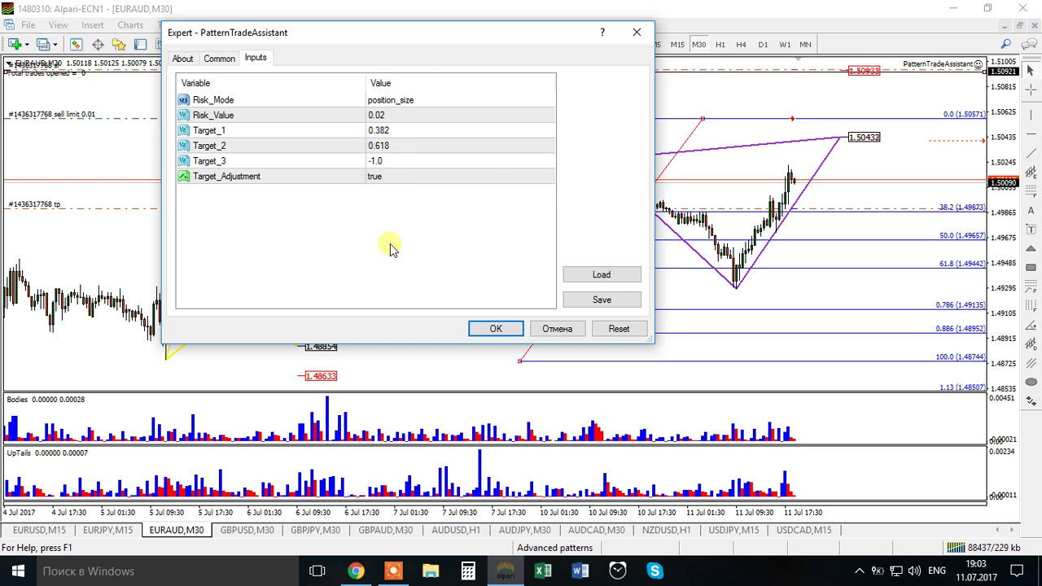
left_click(494, 327)
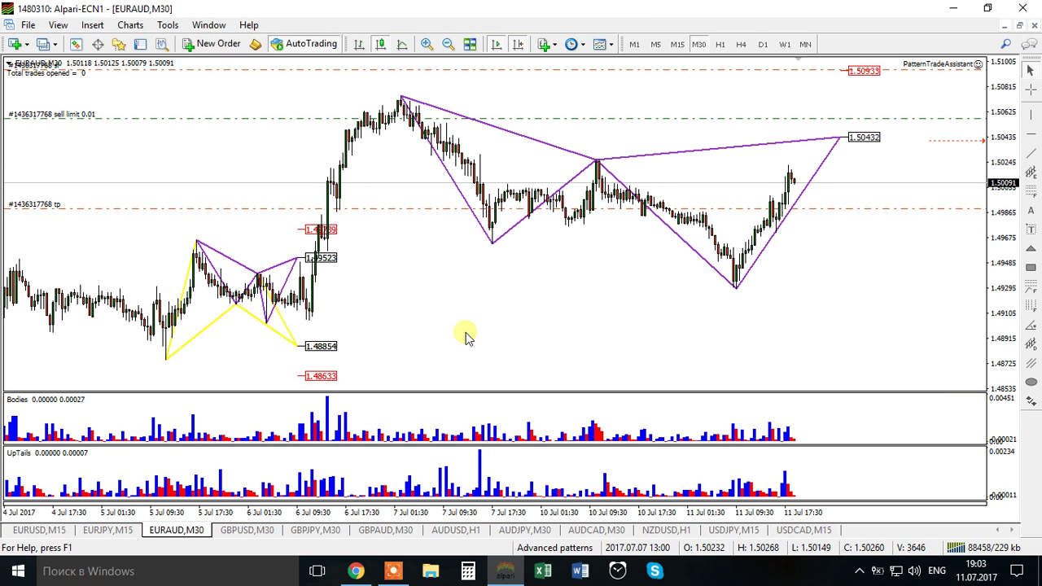
- Delete the pending 0.01 sell limit order at 1.50571 and switch to the EURUSD,M15 chart
right_click(685, 119)
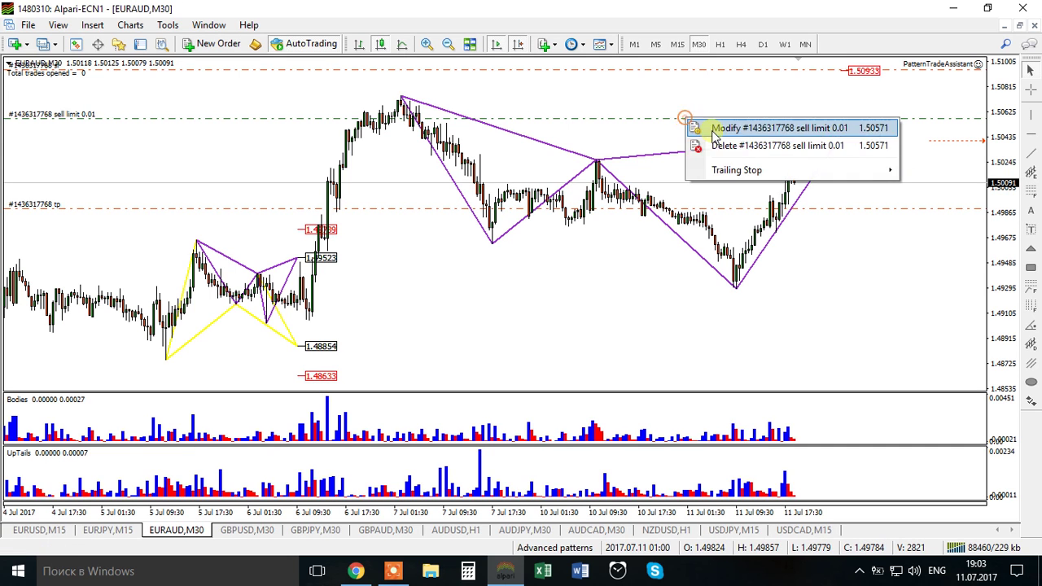
left_click(700, 146)
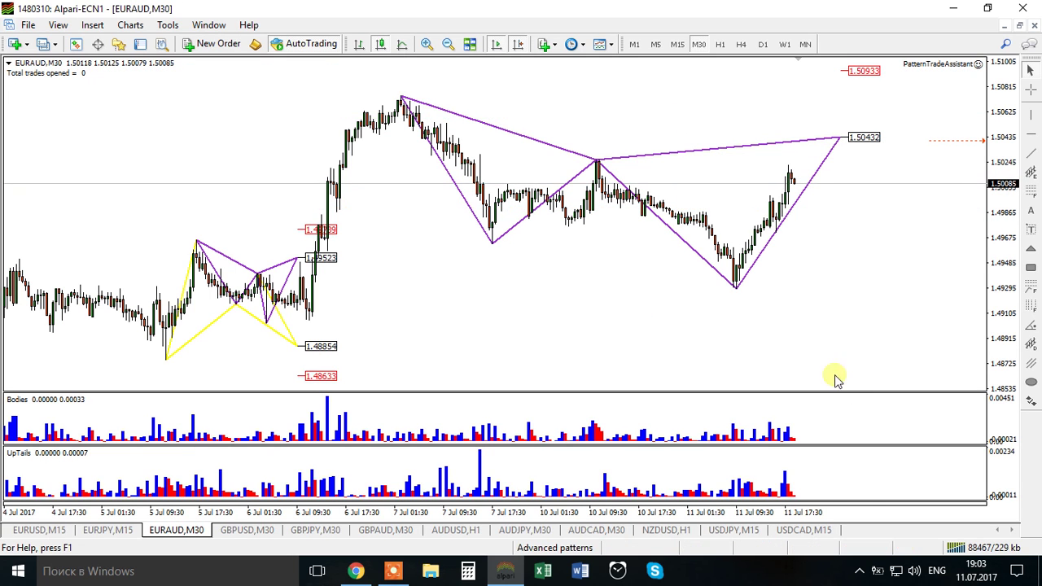
left_click(36, 531)
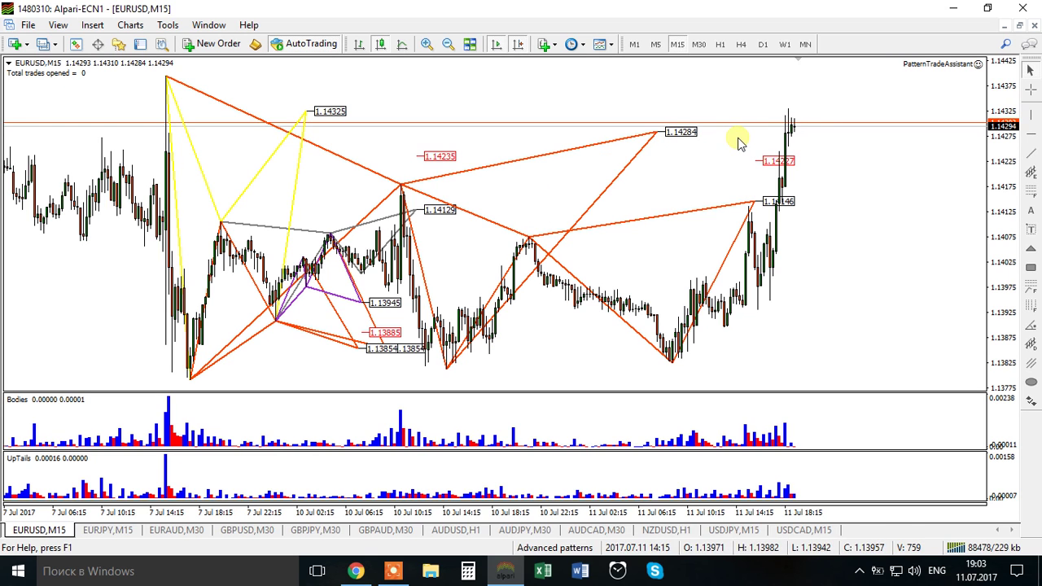
- Place a vertical line at 2017.07.11 18:00 and examine the latest candles around it up close
left_click(1030, 114)
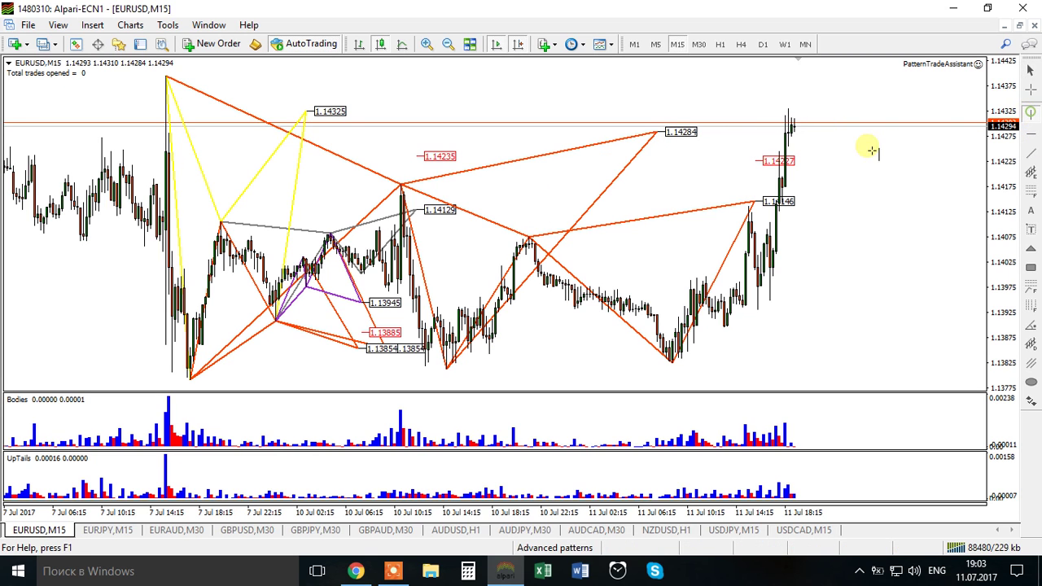
left_click(783, 118)
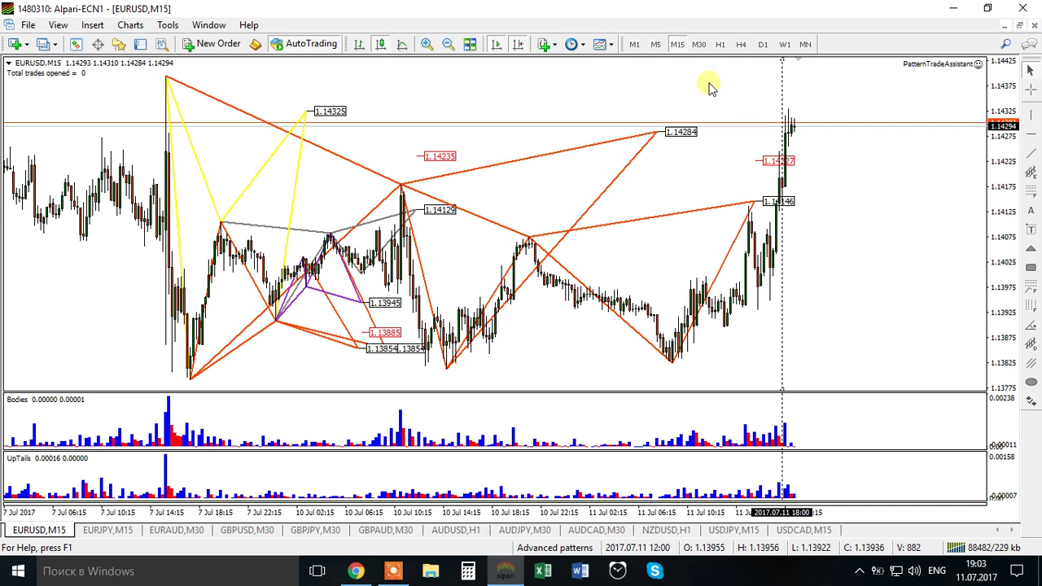
left_click(425, 44)
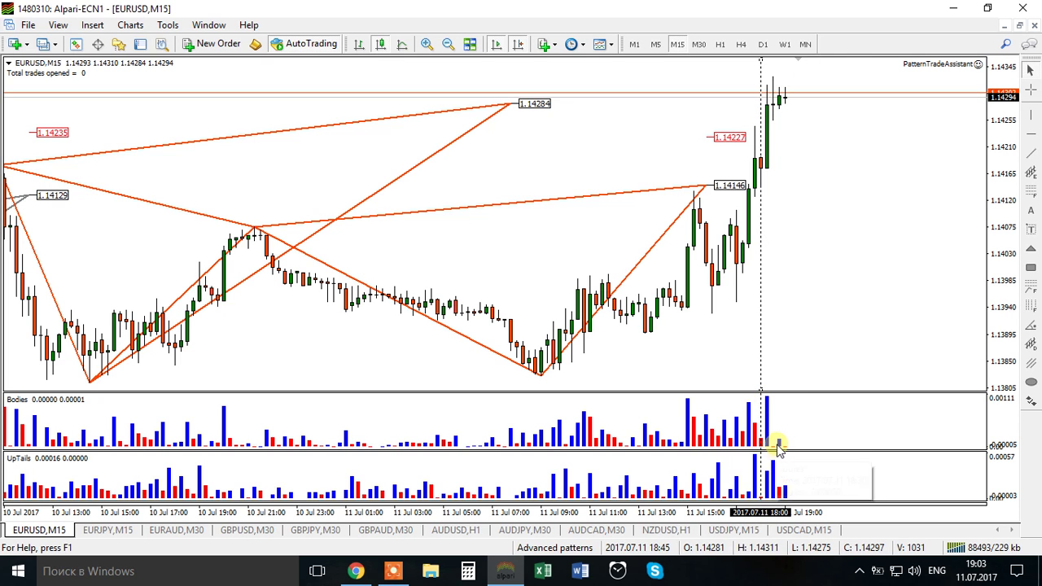
mouse_move(780, 442)
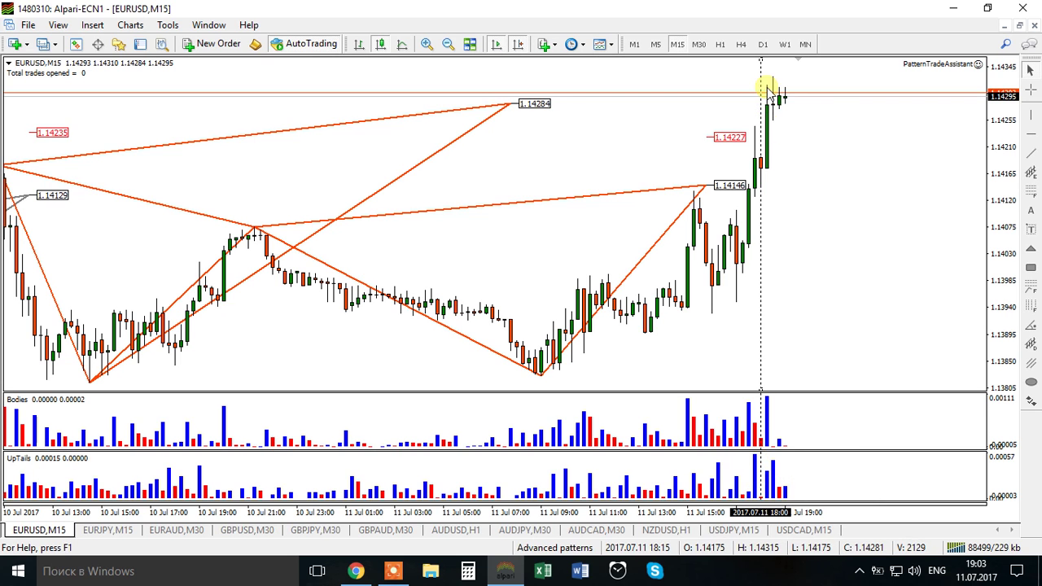
left_click(447, 44)
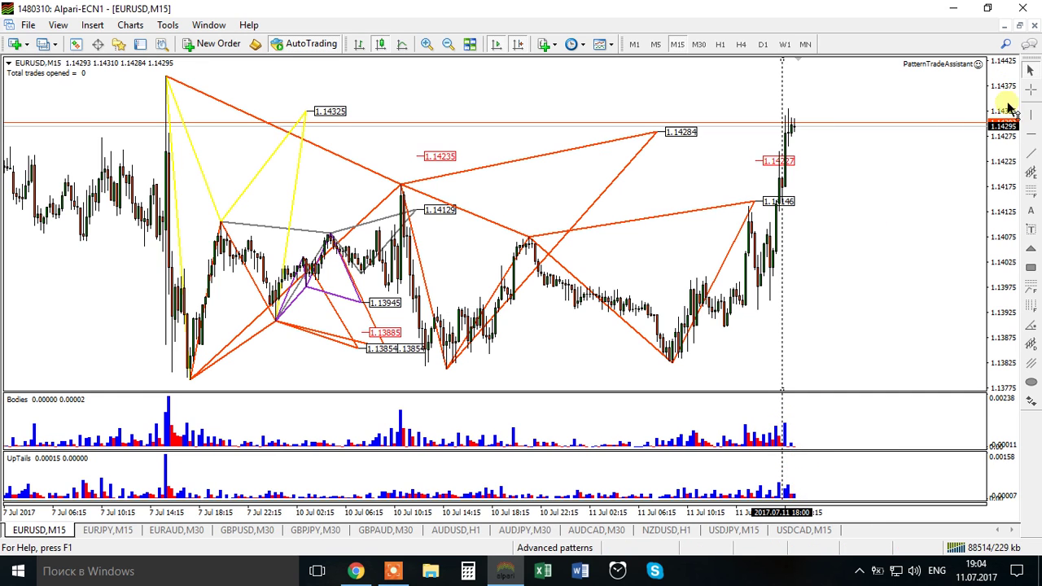
- Draw a Fibonacci retracement from the 7 July low at about 1.13792 up to about 1.14329, just past the vertical line
left_click(1031, 188)
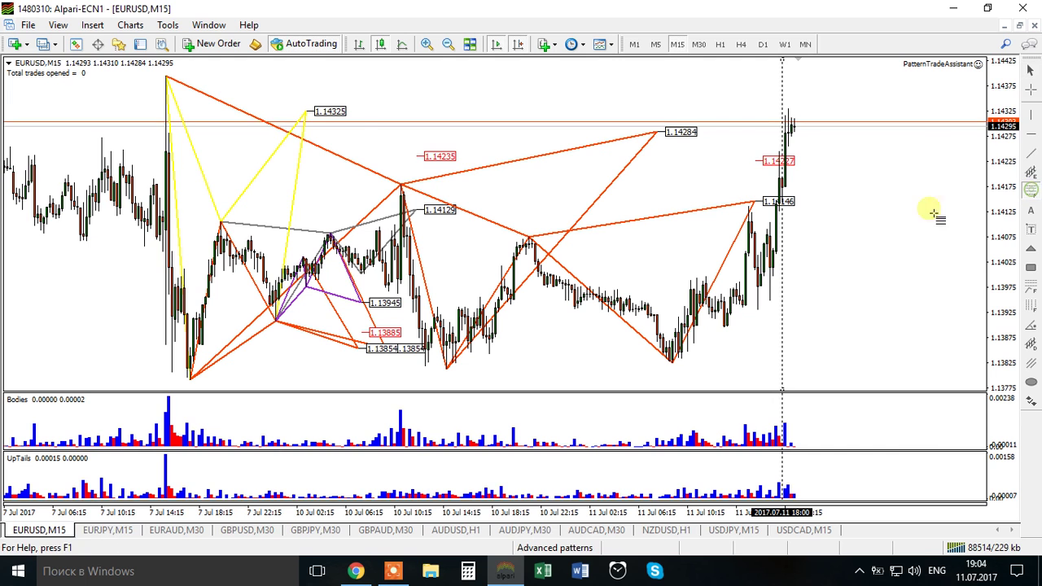
left_click(191, 378)
left_click_drag(190, 378, 788, 108)
left_click_drag(190, 378, 192, 387)
left_click_drag(1007, 133, 1010, 139)
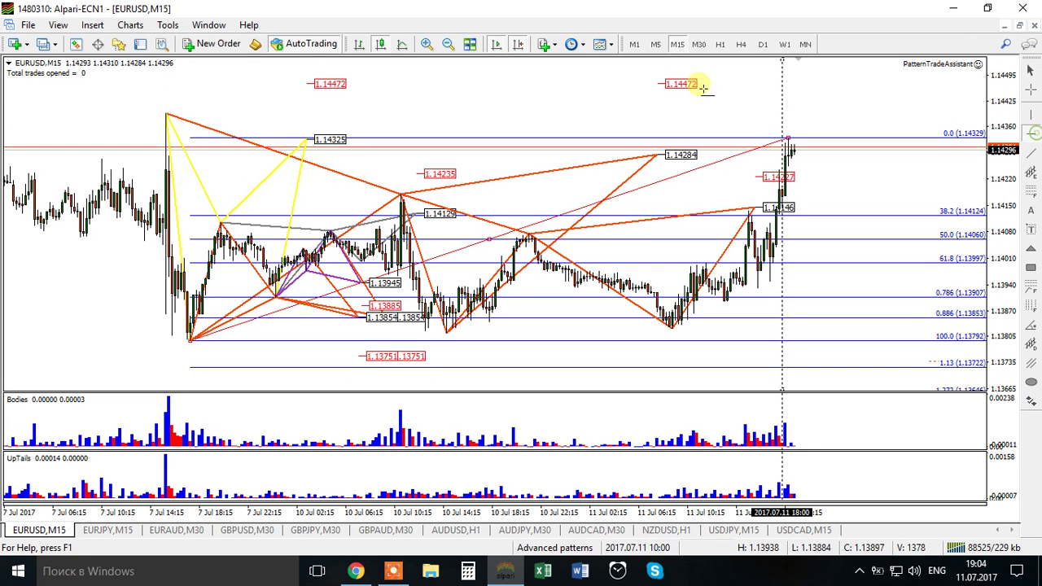
- Place a horizontal line above the Fibonacci retracement at the pattern's red level and set its value to 1.14472
left_click_drag(624, 102, 634, 87)
right_click(633, 88)
left_click(643, 93)
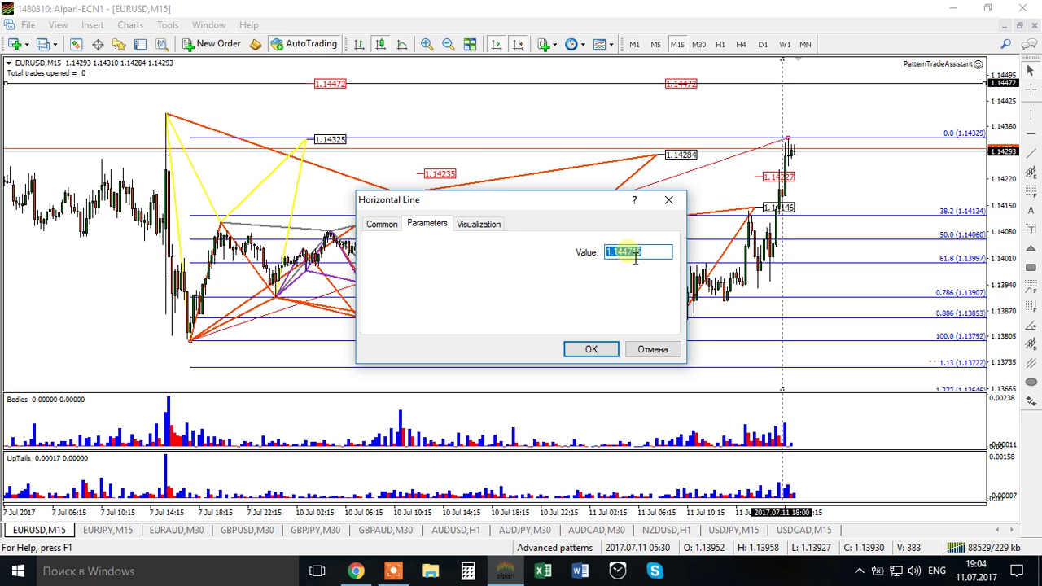
left_click_drag(632, 254, 651, 258)
type("2")
key("Return")
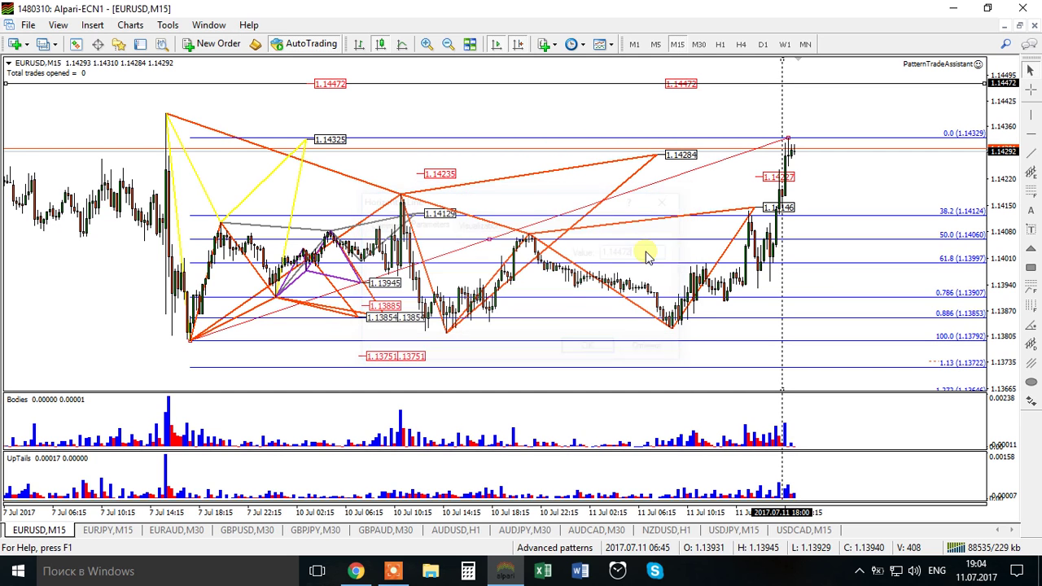
left_click(696, 111)
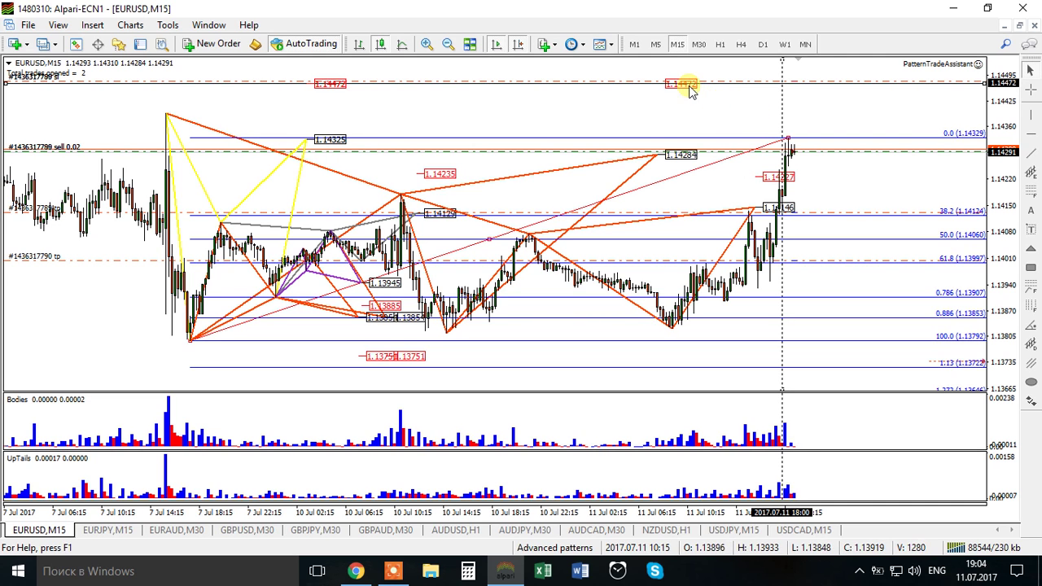
- Delete the horizontal line at 1.14472 and move the Fibonacci retracement's upper end up to about 1.14407
right_click(633, 84)
left_click(672, 136)
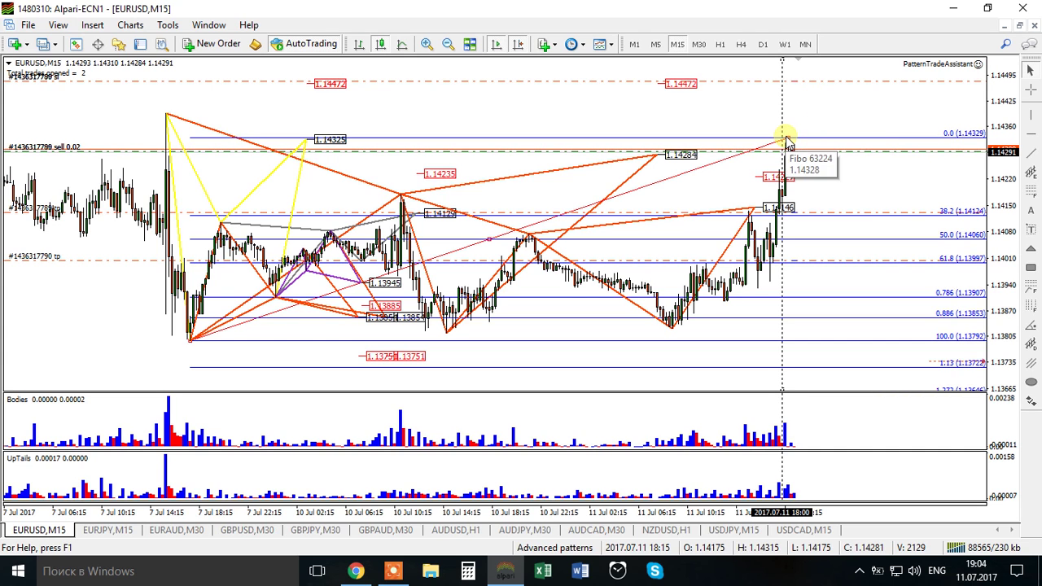
left_click_drag(790, 143, 801, 108)
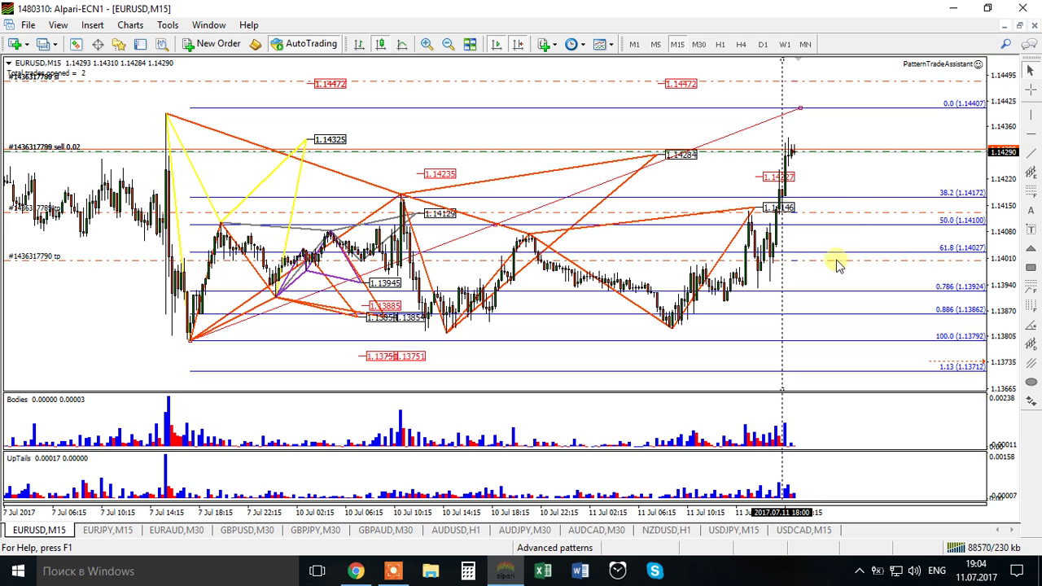
- Move the Fibonacci retracement's upper end back down to about 1.14329 and delete the vertical line at 18:00
left_click_drag(798, 108, 790, 139)
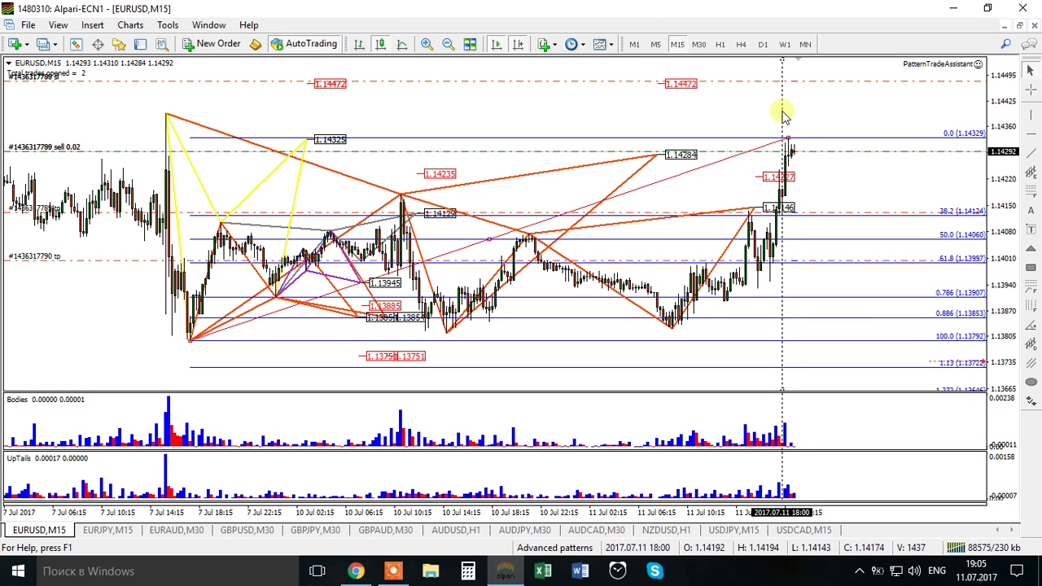
right_click(783, 113)
left_click(815, 165)
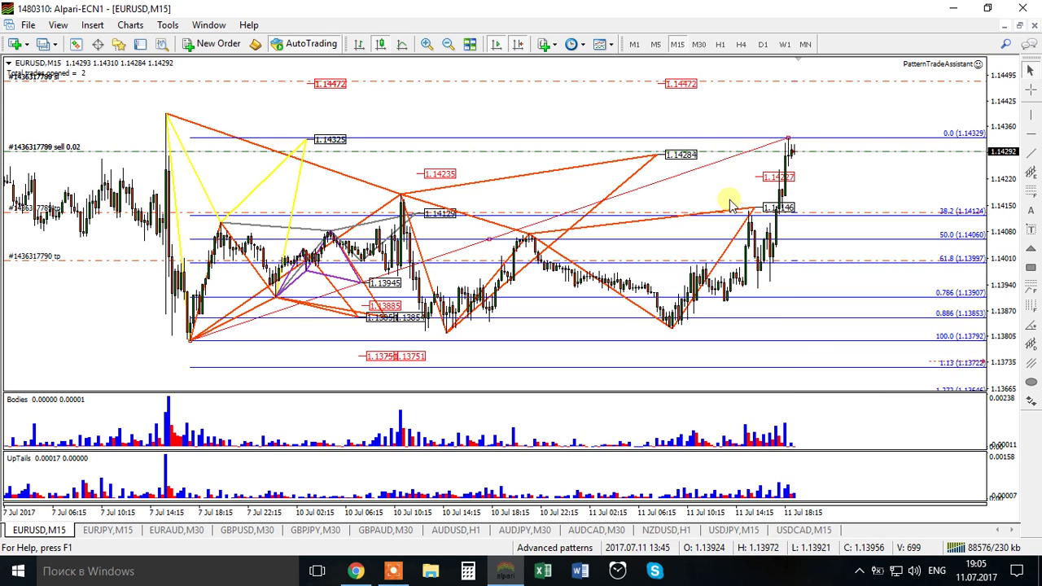